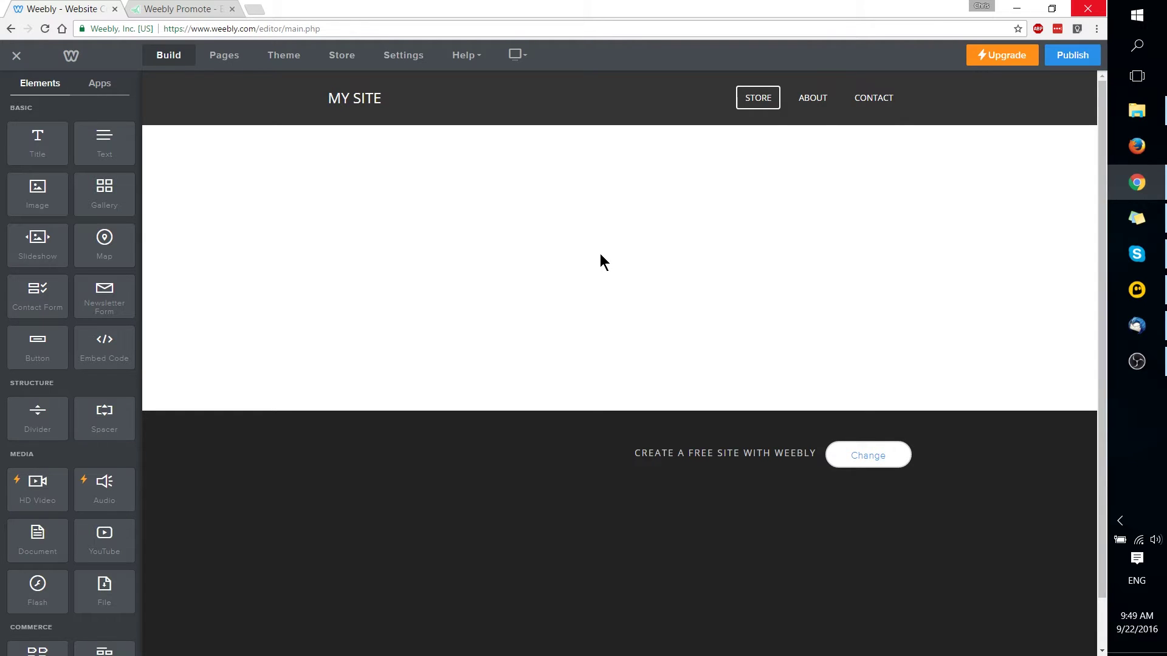
Switch the sidebar to Apps to list featured apps such as Weebly Promote.
{"action": "left_click", "coordinate": [110, 86]}
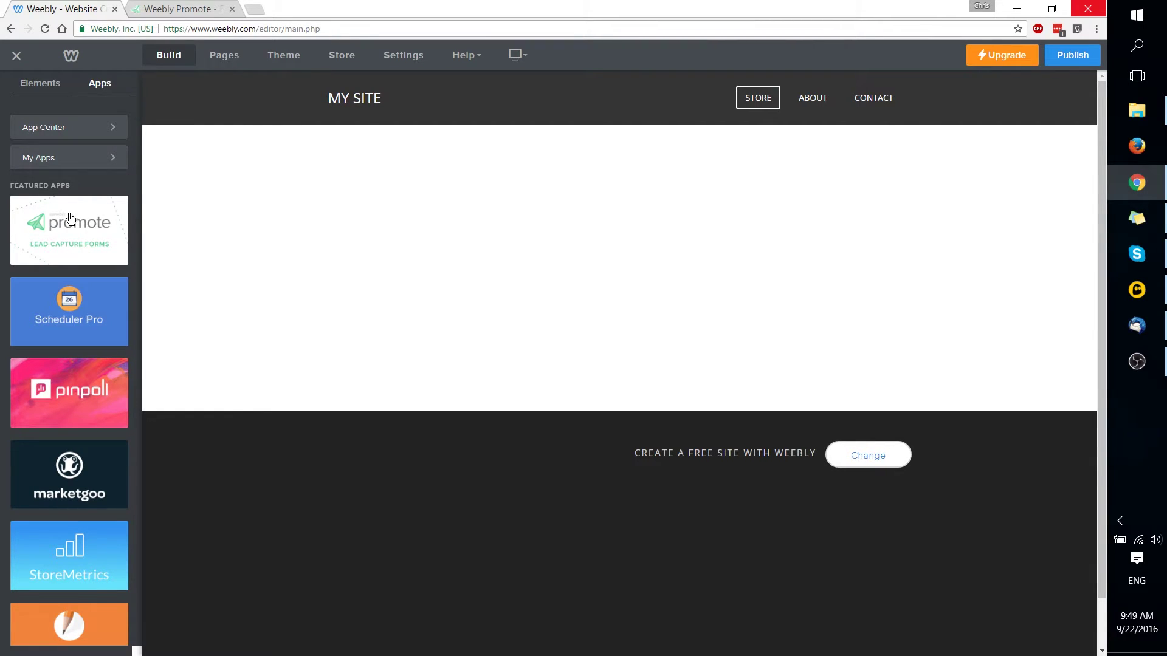
View the StoreMetrics app's App Center details, then return to the editor's Elements list.
{"action": "scroll", "coordinate": [68, 243], "scroll_direction": "down", "scroll_amount": 1}
{"action": "left_click", "coordinate": [68, 482]}
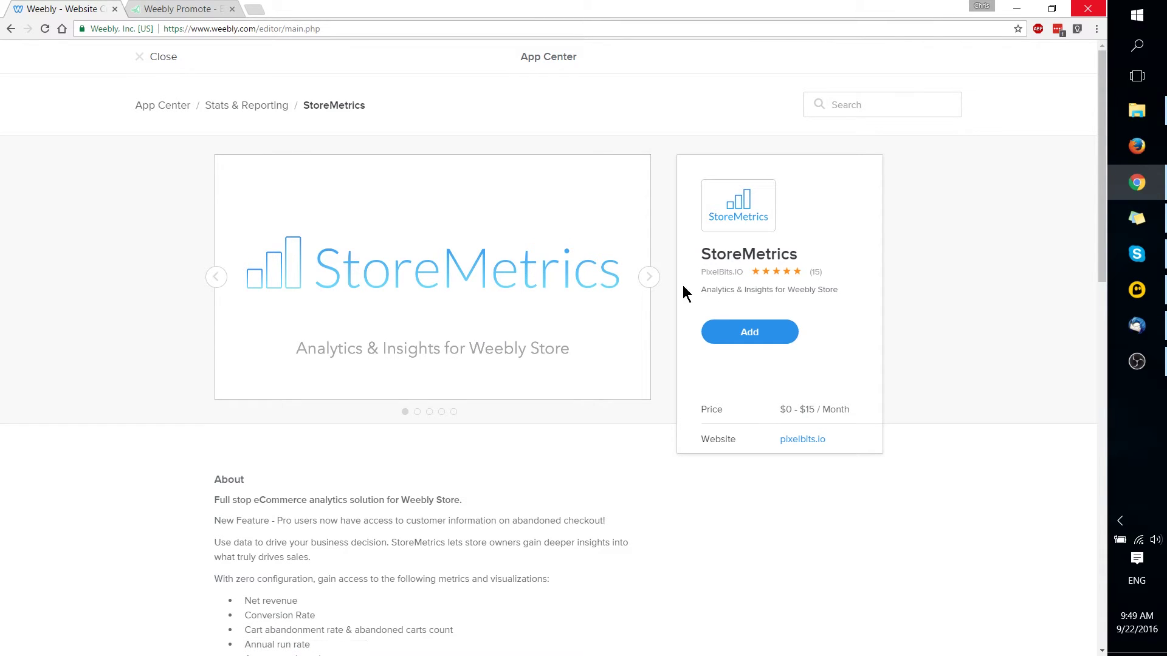
{"action": "left_click", "coordinate": [11, 29]}
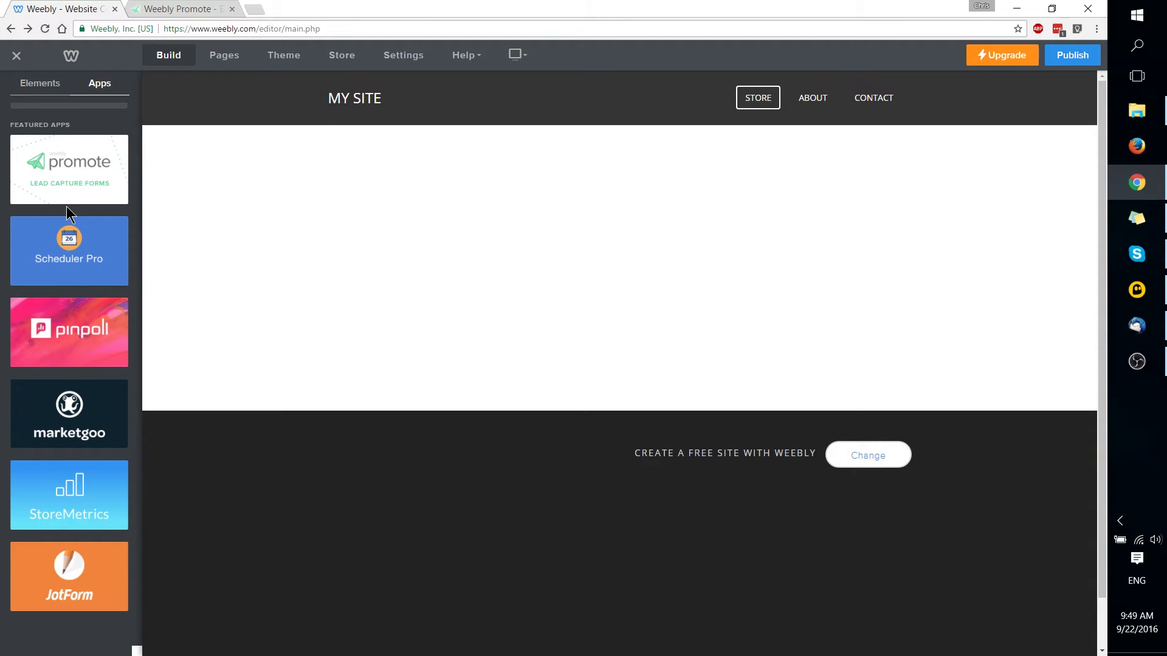
{"action": "left_click", "coordinate": [19, 88]}
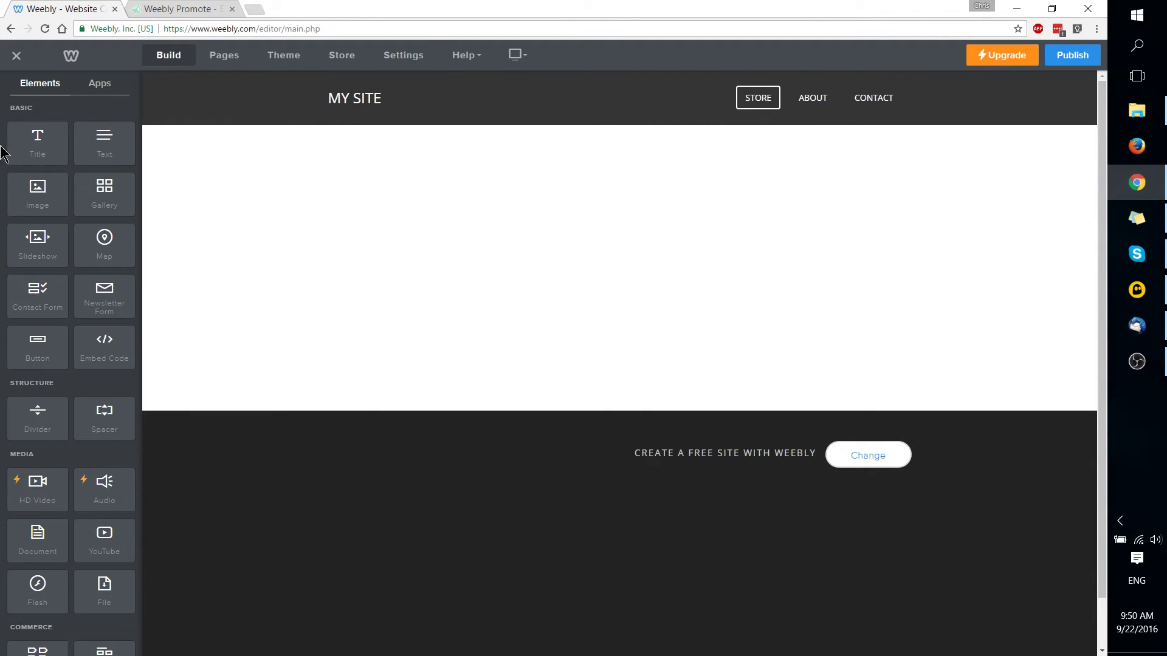
Add a Title block and a Text block to the Store page and edit the placeholder title.
{"action": "left_click_drag", "start_coordinate": [33, 151], "coordinate": [242, 224]}
{"action": "left_click_drag", "start_coordinate": [104, 143], "coordinate": [515, 249]}
{"action": "left_click", "coordinate": [480, 158]}
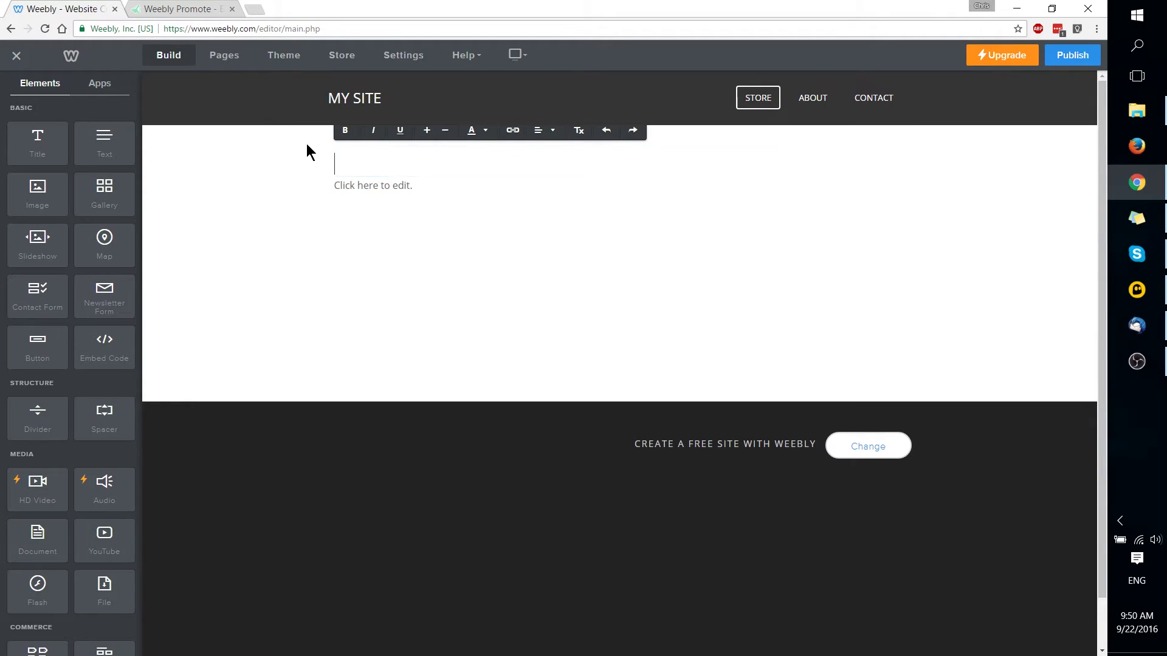
{"action": "left_click", "coordinate": [406, 237]}
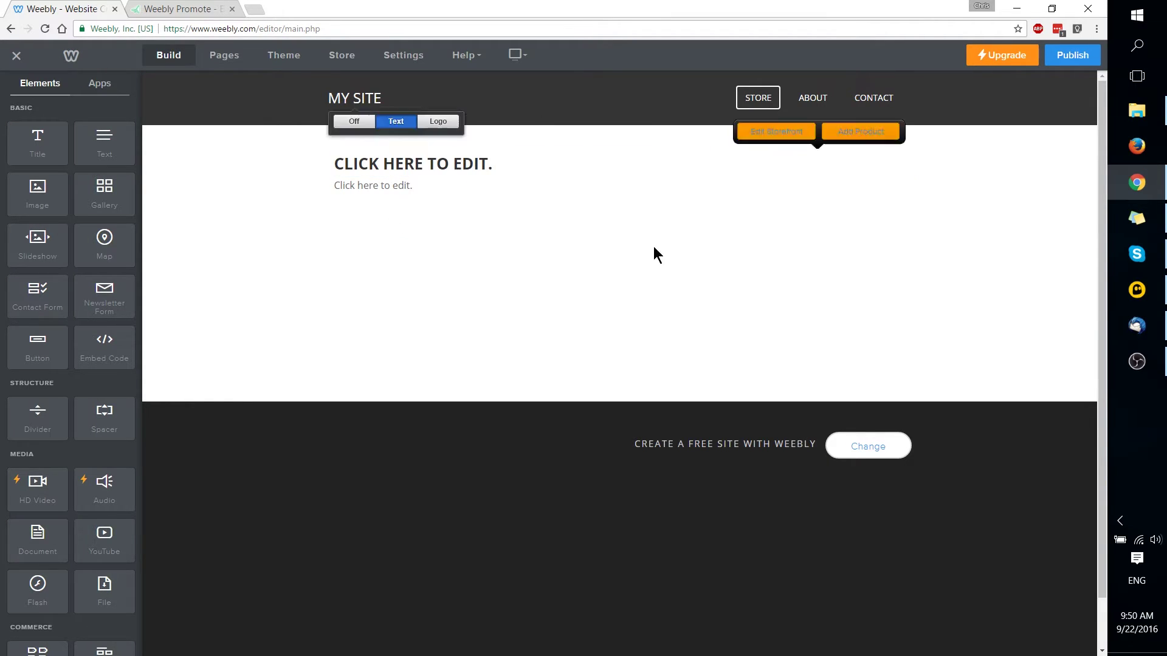
Set the Store page's header type to Landing Page with the city skyline banner.
{"action": "left_click", "coordinate": [222, 55]}
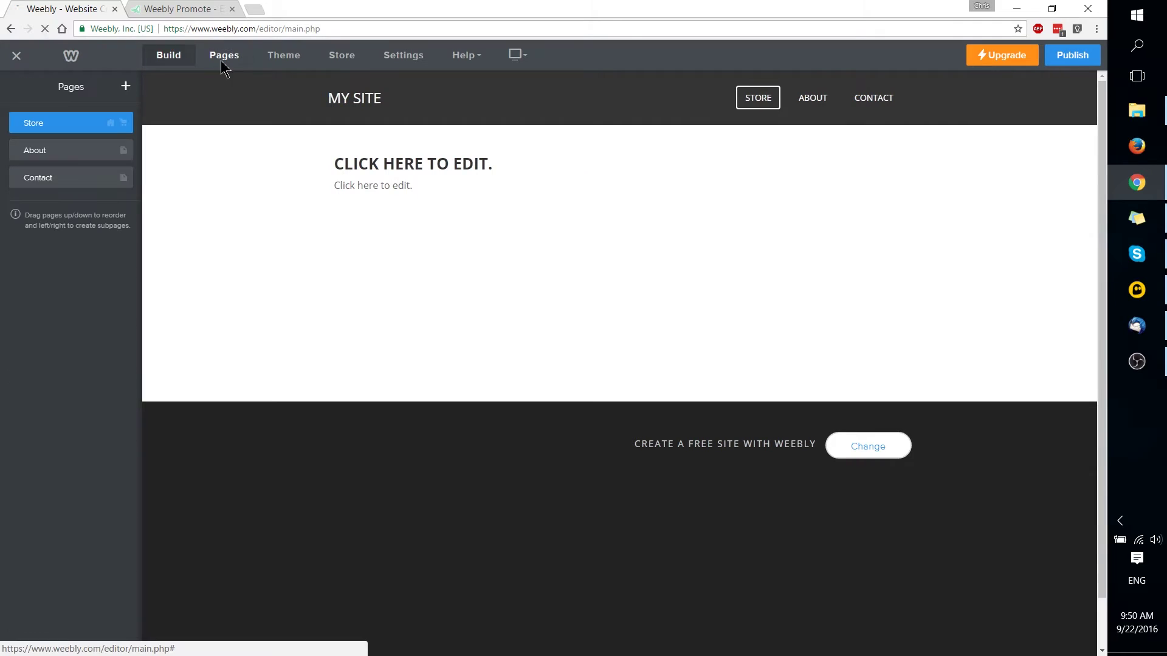
{"action": "left_click", "coordinate": [91, 123]}
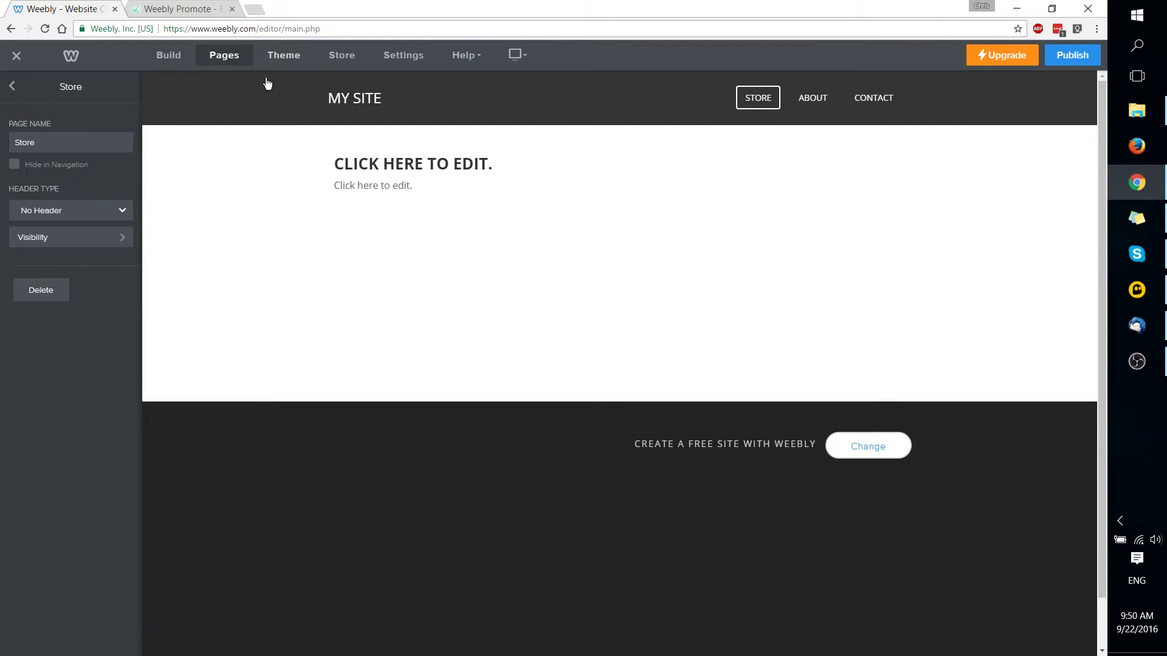
{"action": "left_click", "coordinate": [102, 215]}
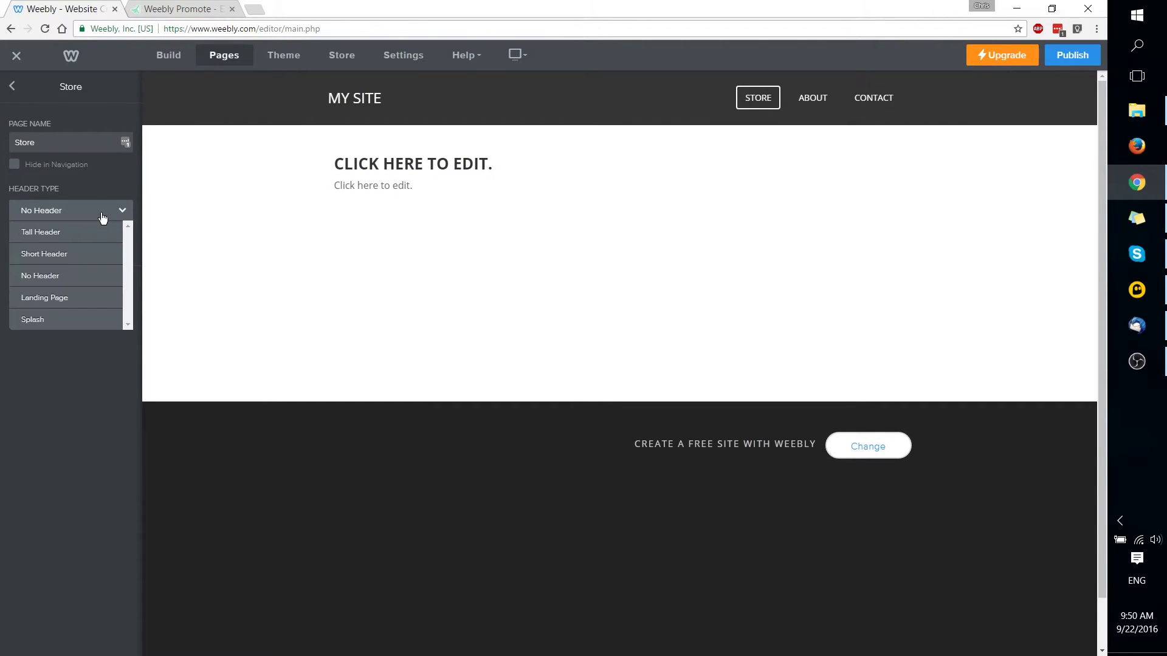
{"action": "left_click", "coordinate": [83, 297]}
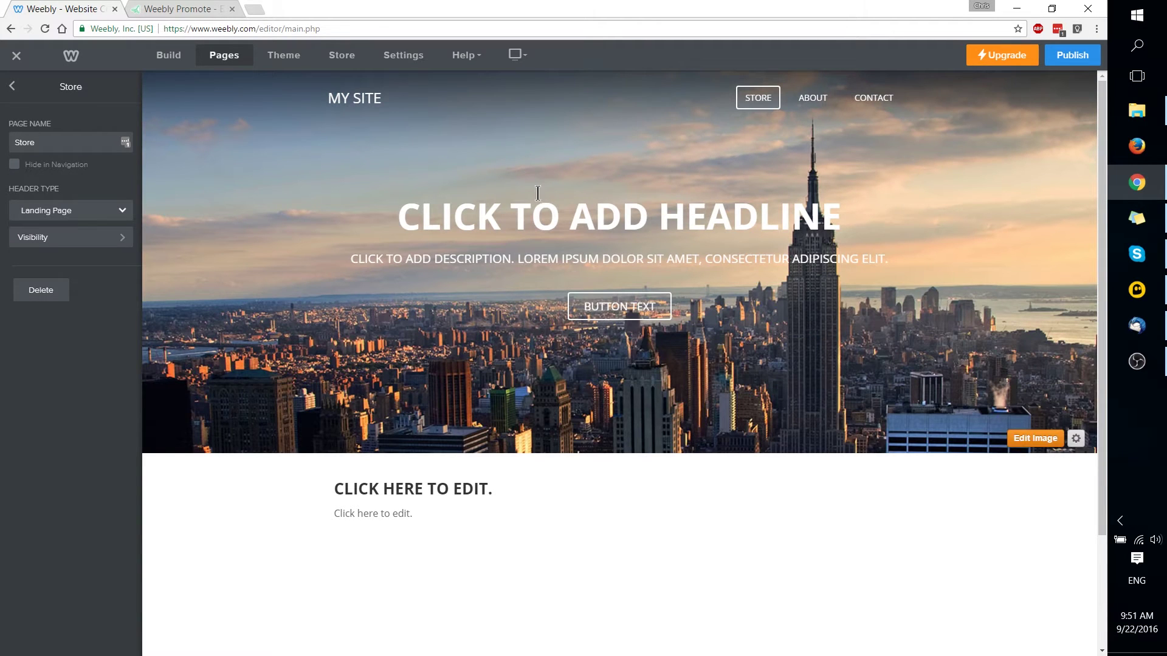
Select the header's placeholder headline, description and button for editing.
{"action": "left_click", "coordinate": [526, 209]}
{"action": "left_click", "coordinate": [737, 260]}
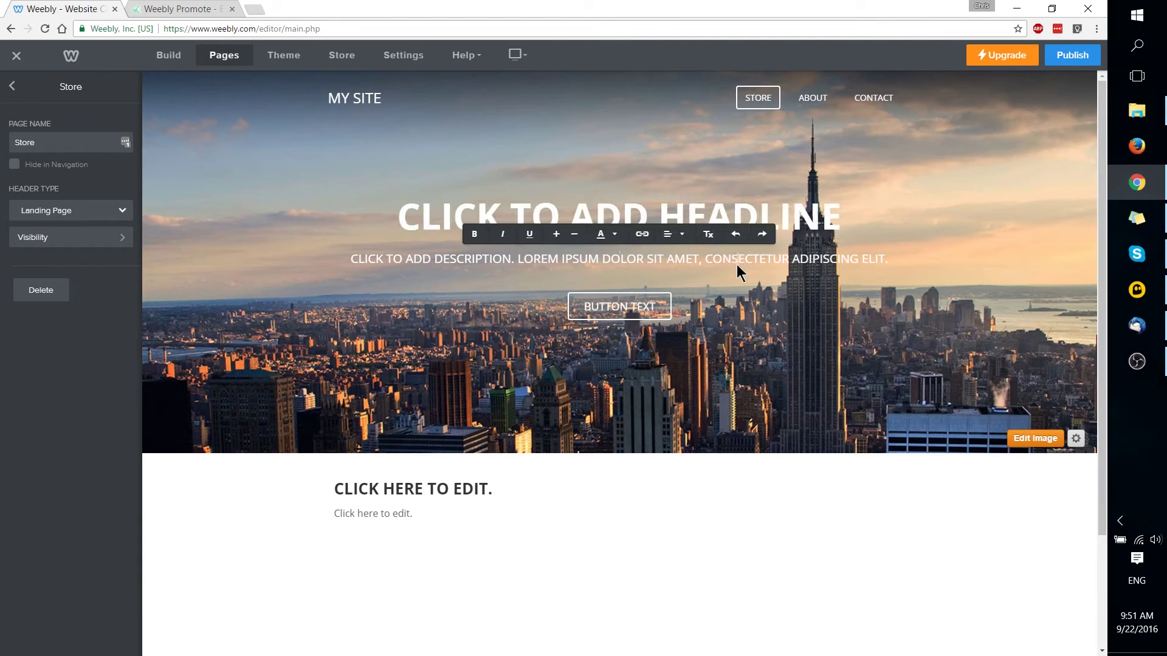
{"action": "left_click", "coordinate": [606, 308]}
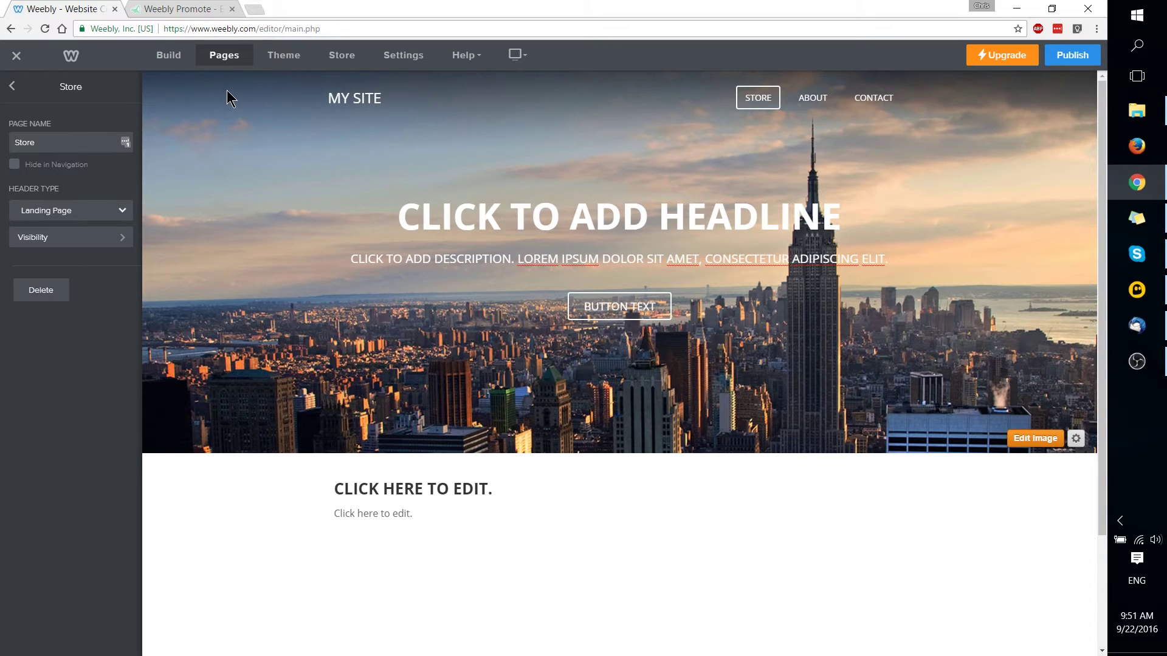
Return to the Build tab and scroll through the list of available page elements.
{"action": "left_click", "coordinate": [168, 55]}
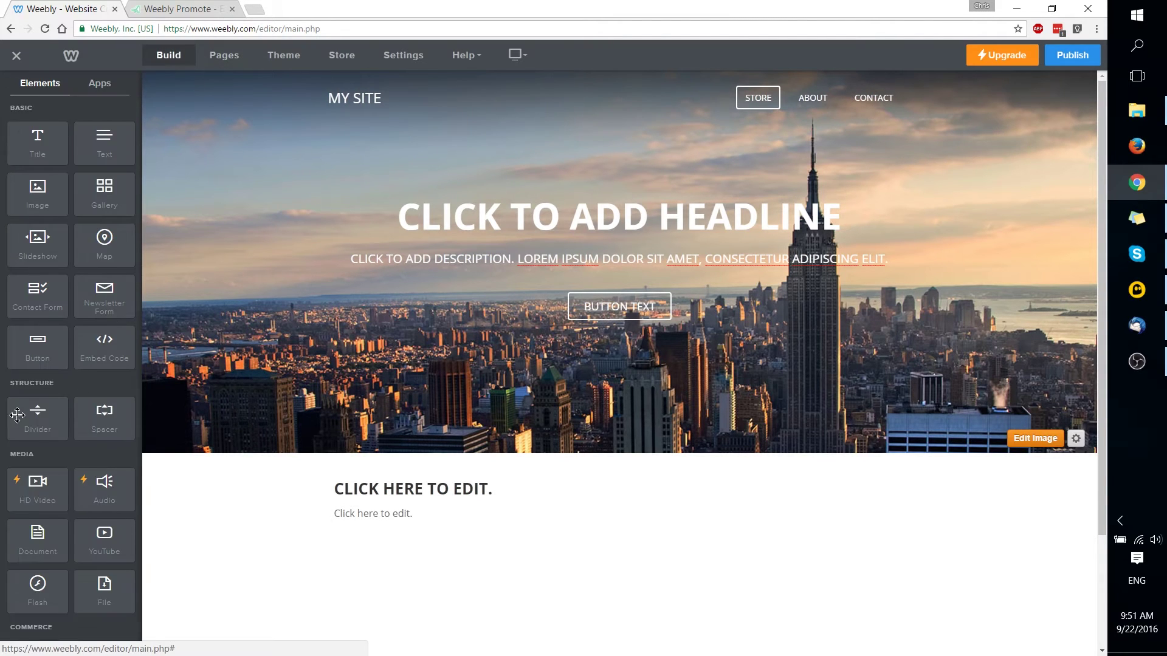
{"action": "scroll", "coordinate": [39, 426], "scroll_direction": "down", "scroll_amount": 8}
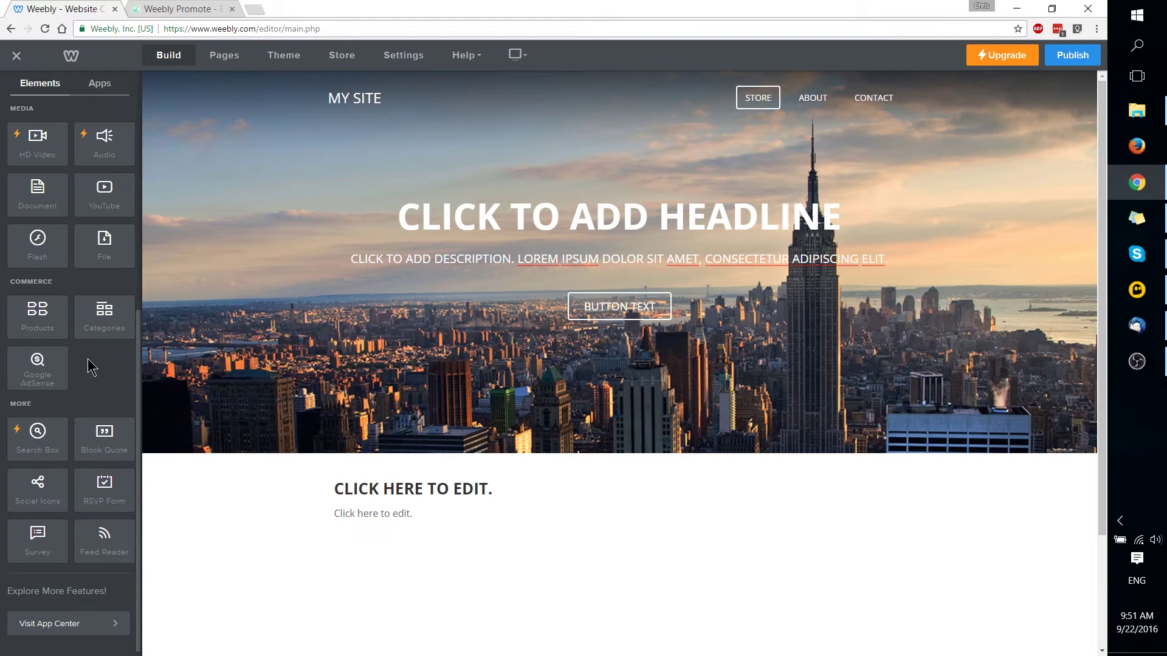
{"action": "scroll", "coordinate": [90, 366], "scroll_direction": "up", "scroll_amount": 1}
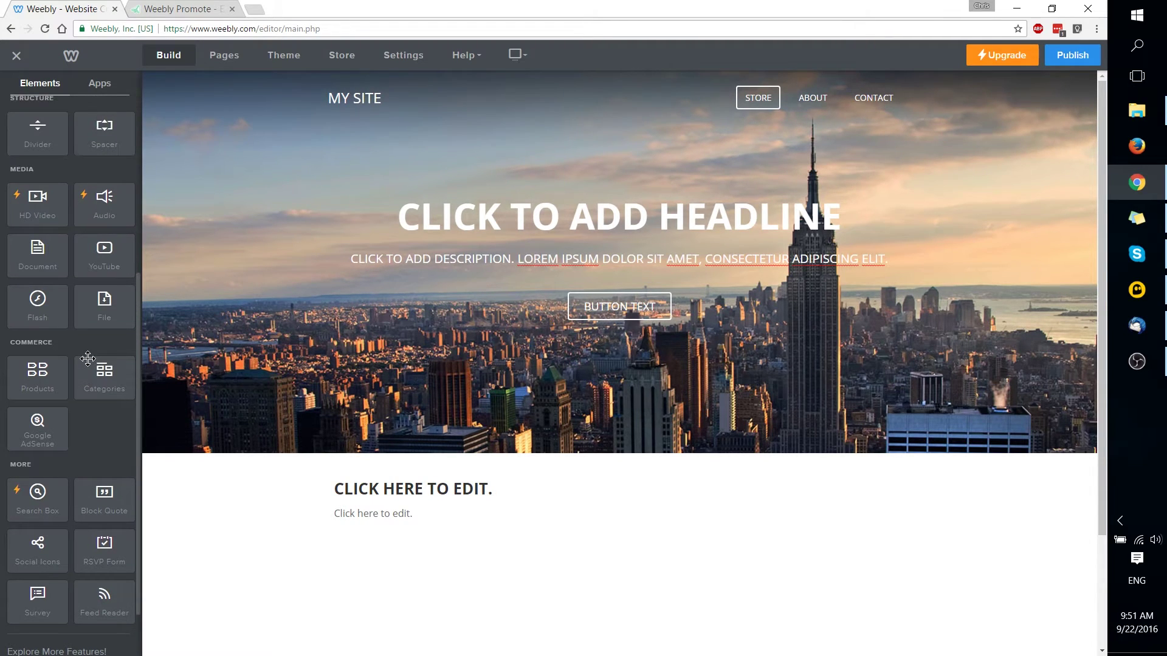
{"action": "scroll", "coordinate": [89, 359], "scroll_direction": "up", "scroll_amount": 5}
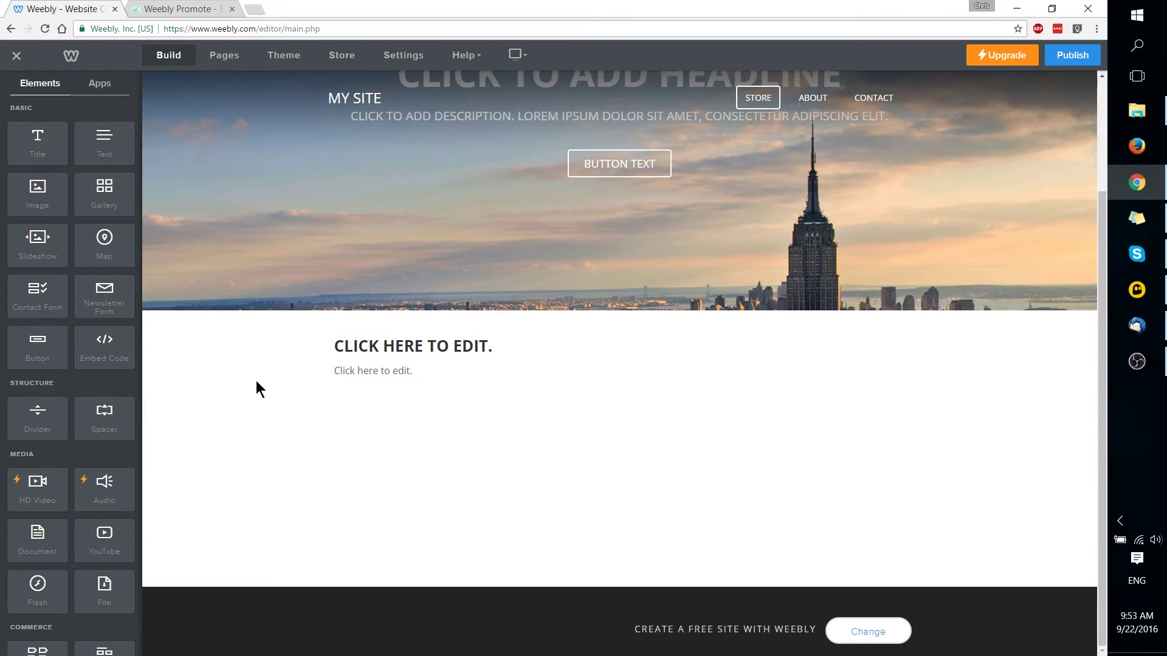
Add a divider and a newsletter signup form with an Email field, save it, and switch to the Weebly Promote tab.
{"action": "left_click_drag", "start_coordinate": [38, 416], "coordinate": [455, 428]}
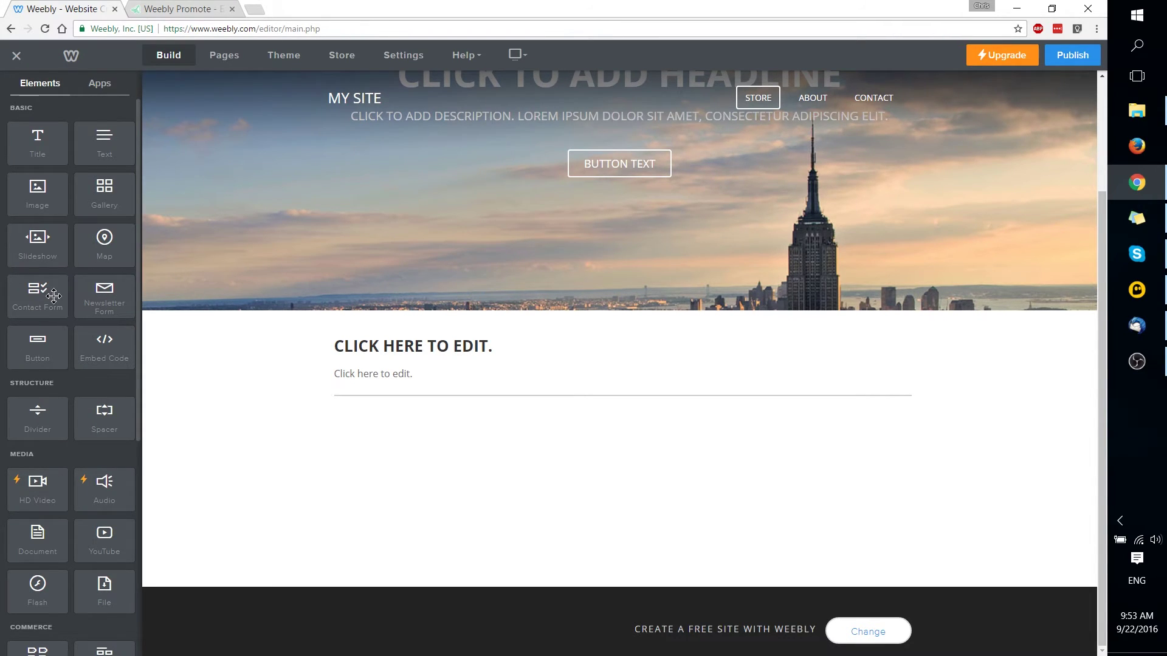
{"action": "left_click_drag", "start_coordinate": [114, 301], "coordinate": [409, 487]}
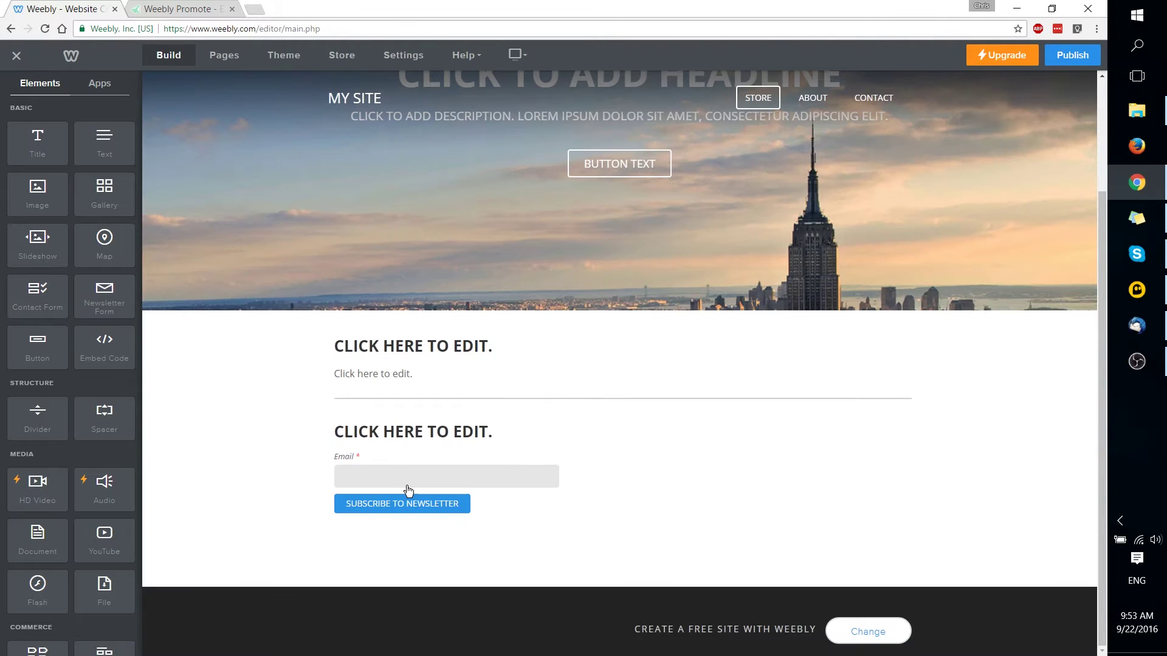
{"action": "left_click", "coordinate": [526, 409]}
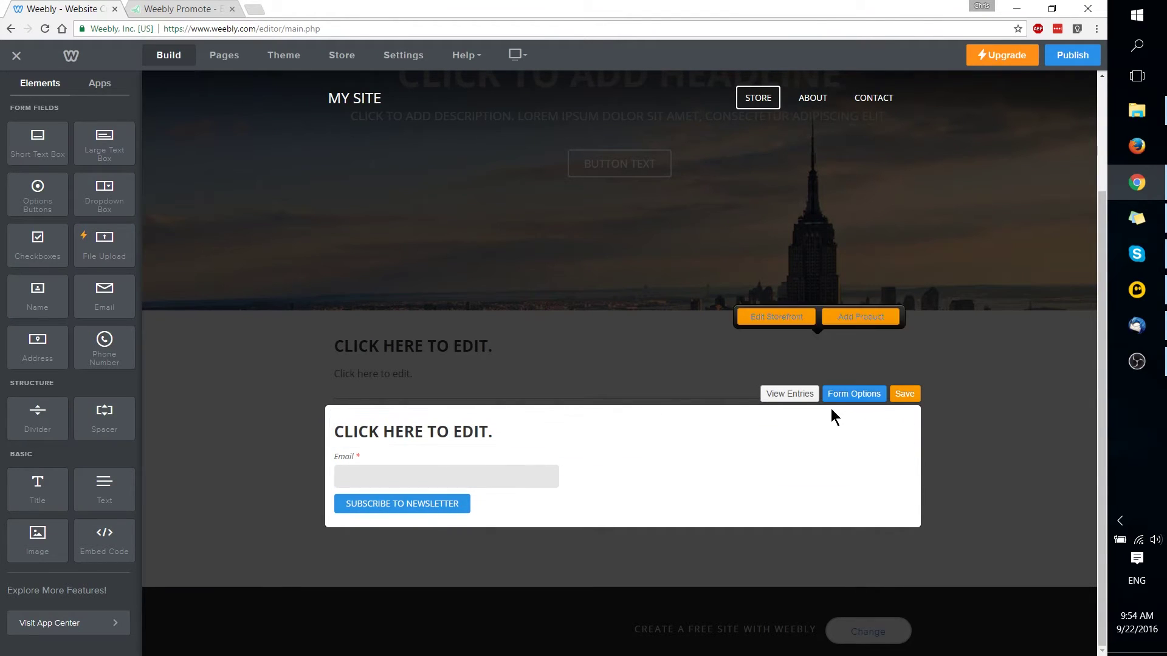
{"action": "left_click", "coordinate": [910, 394]}
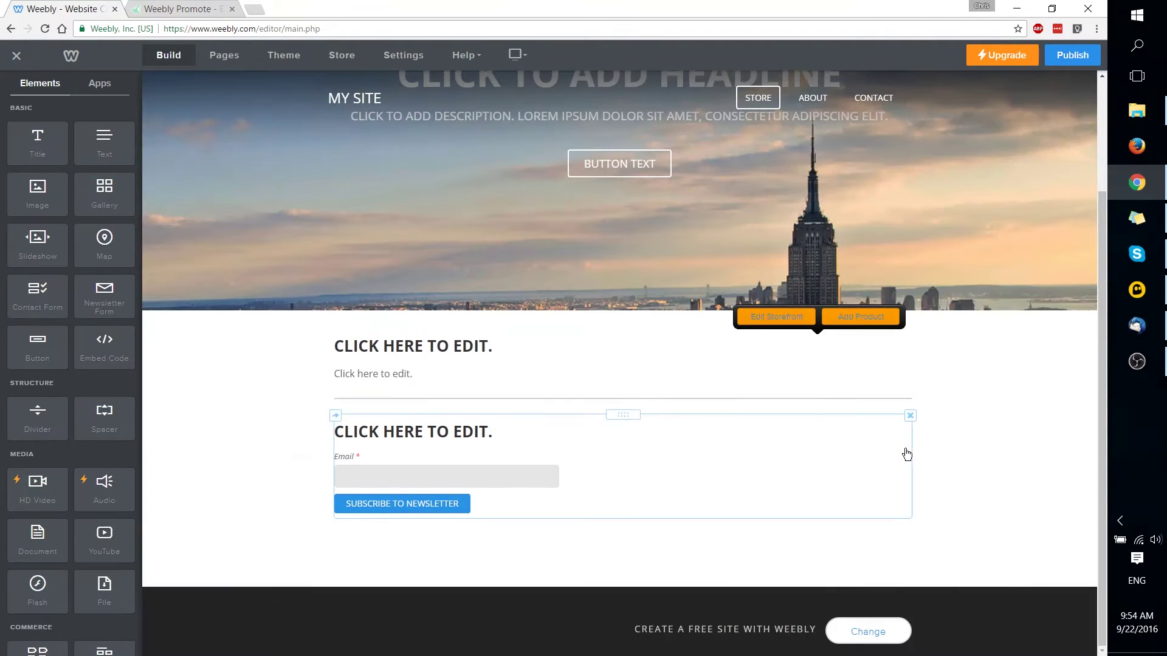
{"action": "left_click", "coordinate": [213, 9]}
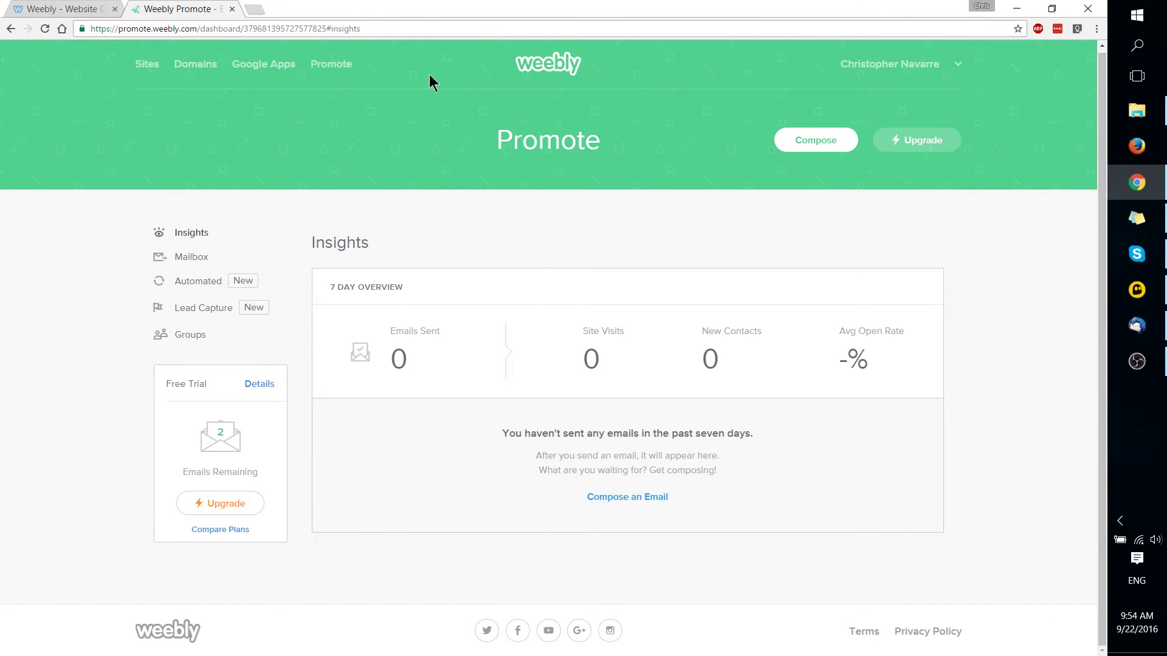
Select the Promote page's address, then clear the selection on the 7-day Insights dashboard.
{"action": "left_click_drag", "start_coordinate": [120, 27], "coordinate": [195, 29]}
{"action": "left_click", "coordinate": [377, 149]}
Open the site's Theme settings and browse the Theme Gallery.
{"action": "left_click", "coordinate": [54, 13]}
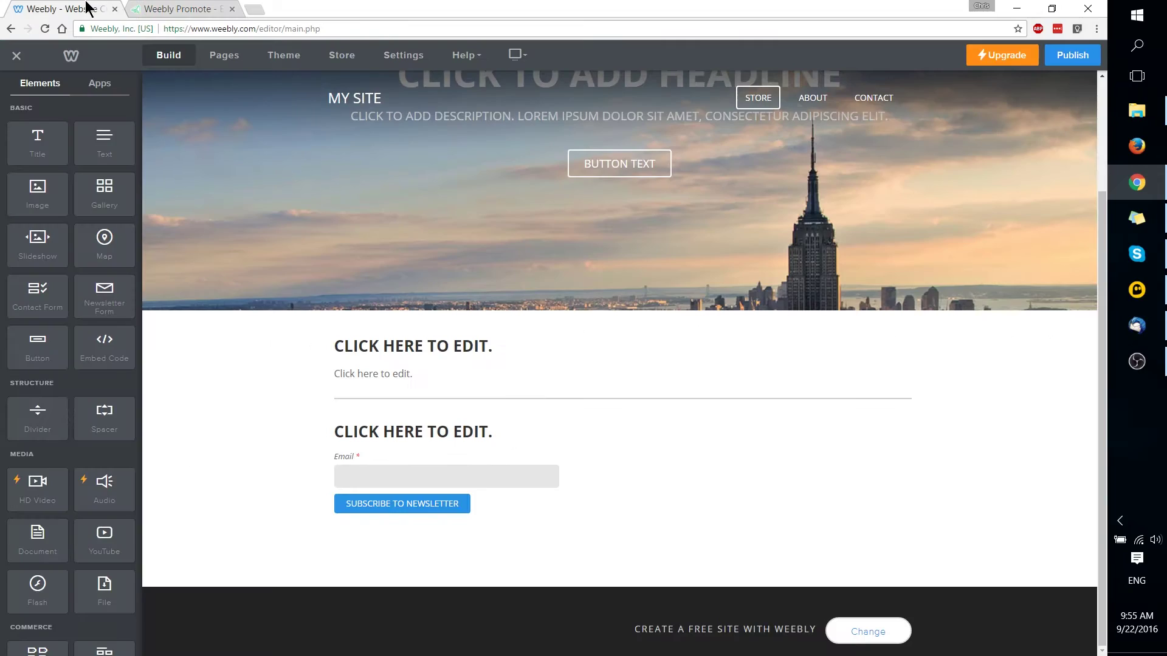
{"action": "left_click", "coordinate": [276, 67]}
{"action": "left_click", "coordinate": [77, 124]}
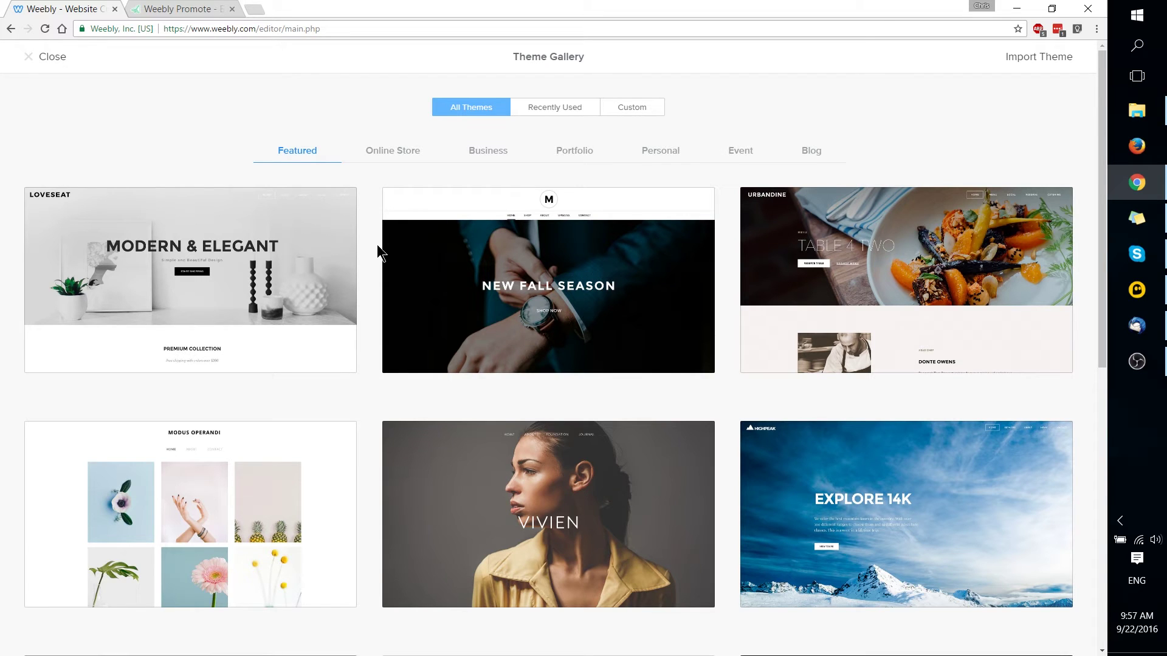
{"action": "scroll", "coordinate": [377, 247], "scroll_direction": "down", "scroll_amount": 6}
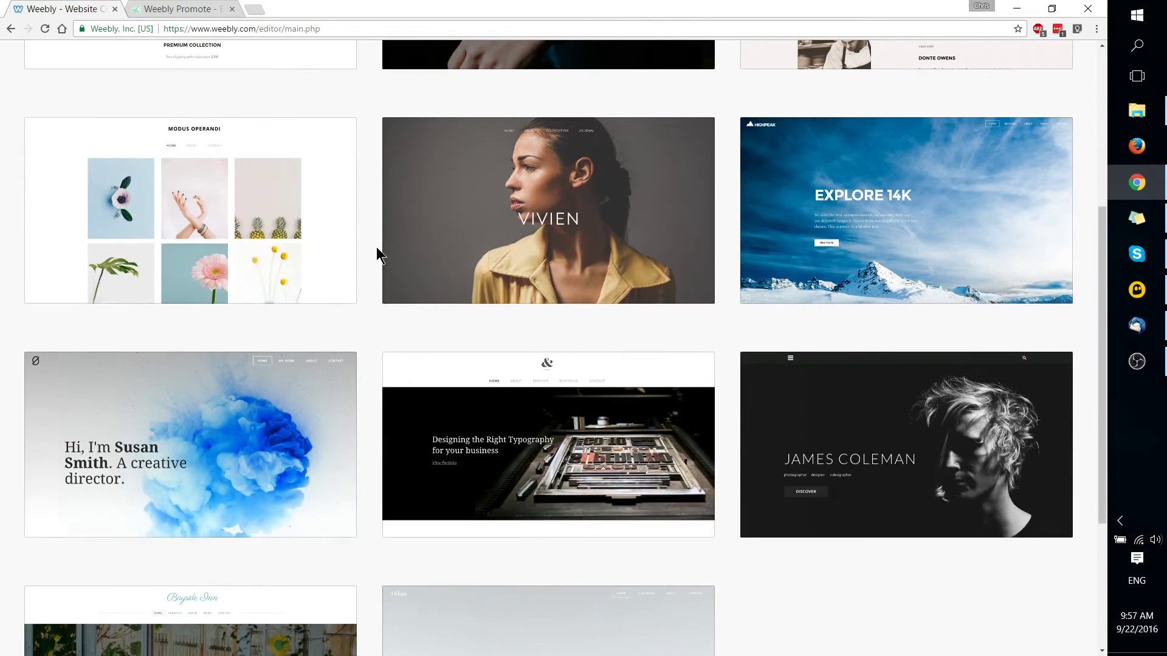
{"action": "scroll", "coordinate": [377, 248], "scroll_direction": "down", "scroll_amount": 3}
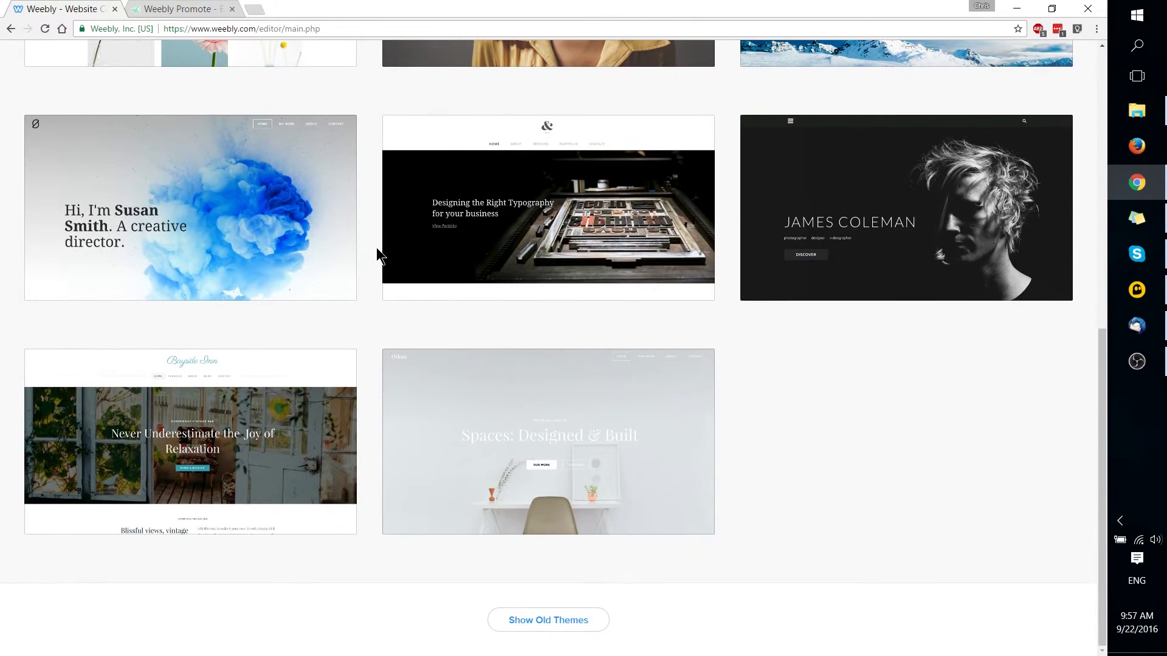
{"action": "scroll", "coordinate": [377, 247], "scroll_direction": "up", "scroll_amount": 9}
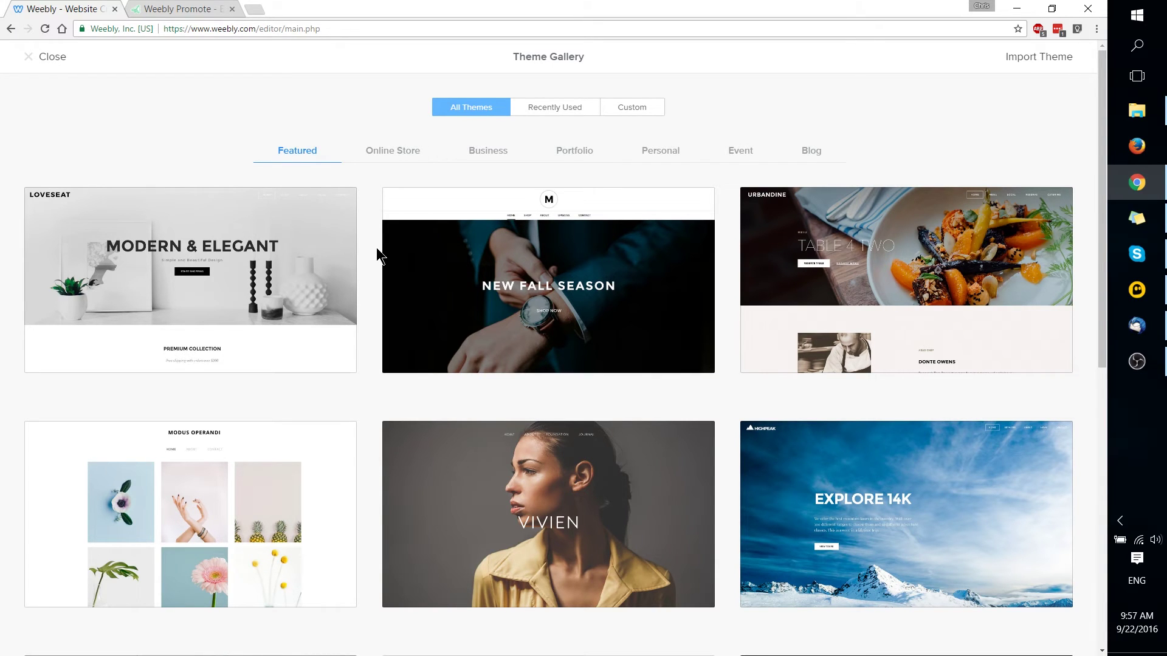
Browse the Online Store and Business theme categories.
{"action": "left_click", "coordinate": [389, 158]}
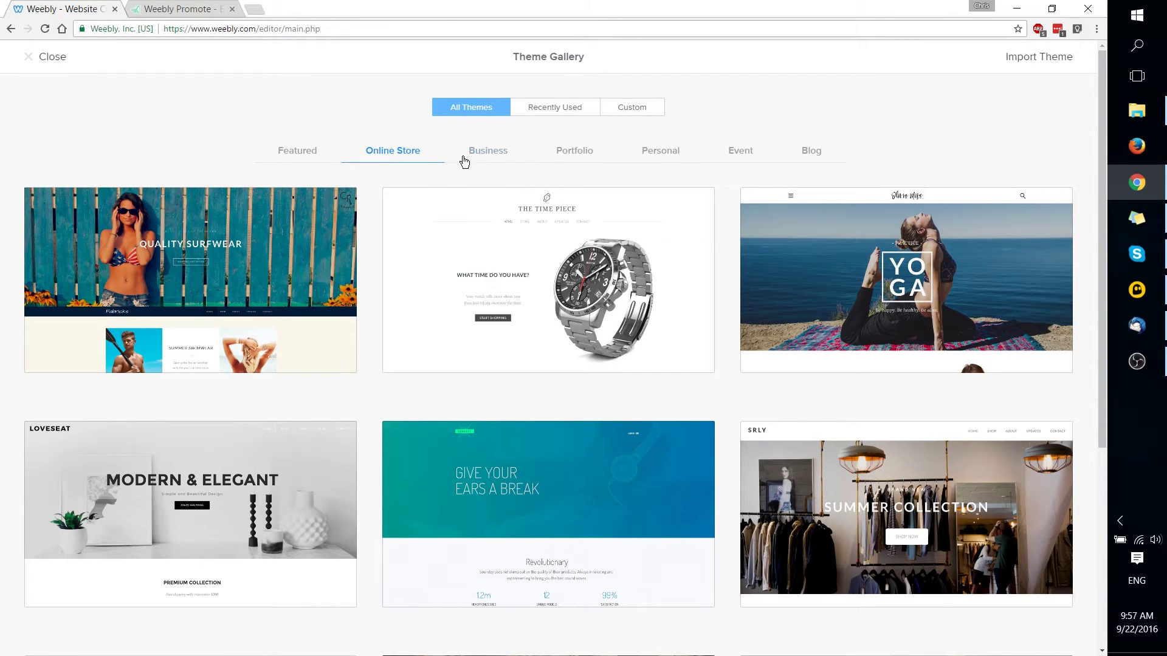
{"action": "scroll", "coordinate": [768, 357], "scroll_direction": "down", "scroll_amount": 5}
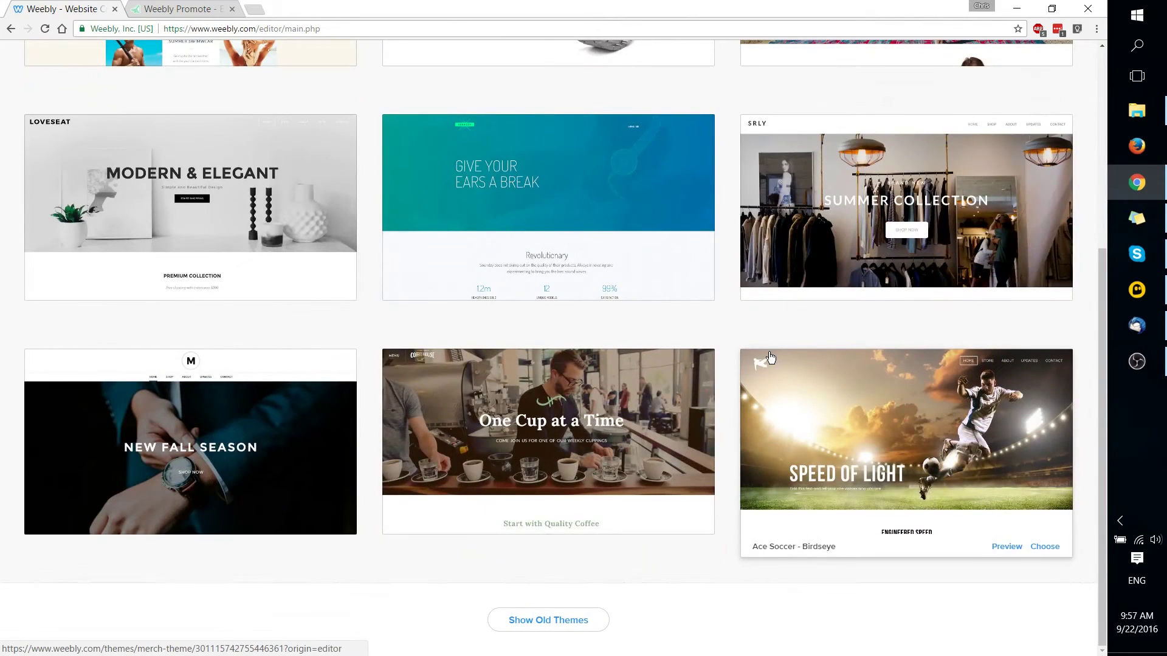
{"action": "scroll", "coordinate": [769, 358], "scroll_direction": "up", "scroll_amount": 5}
{"action": "left_click", "coordinate": [478, 152]}
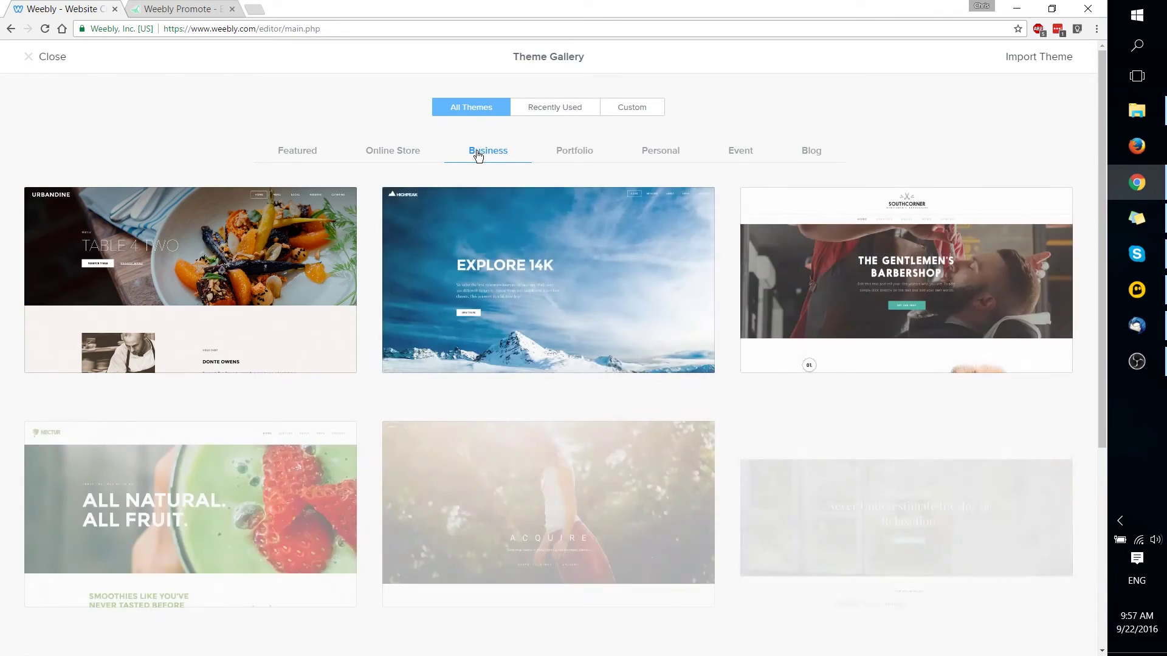
{"action": "scroll", "coordinate": [732, 176], "scroll_direction": "down", "scroll_amount": 4}
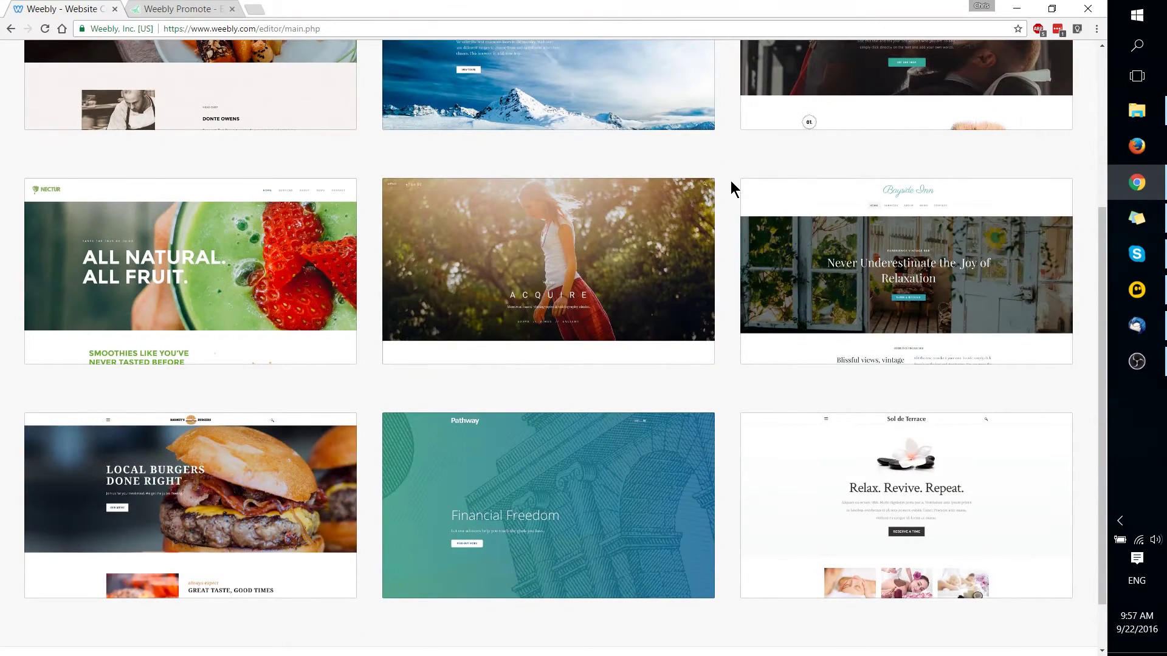
{"action": "scroll", "coordinate": [730, 180], "scroll_direction": "up", "scroll_amount": 5}
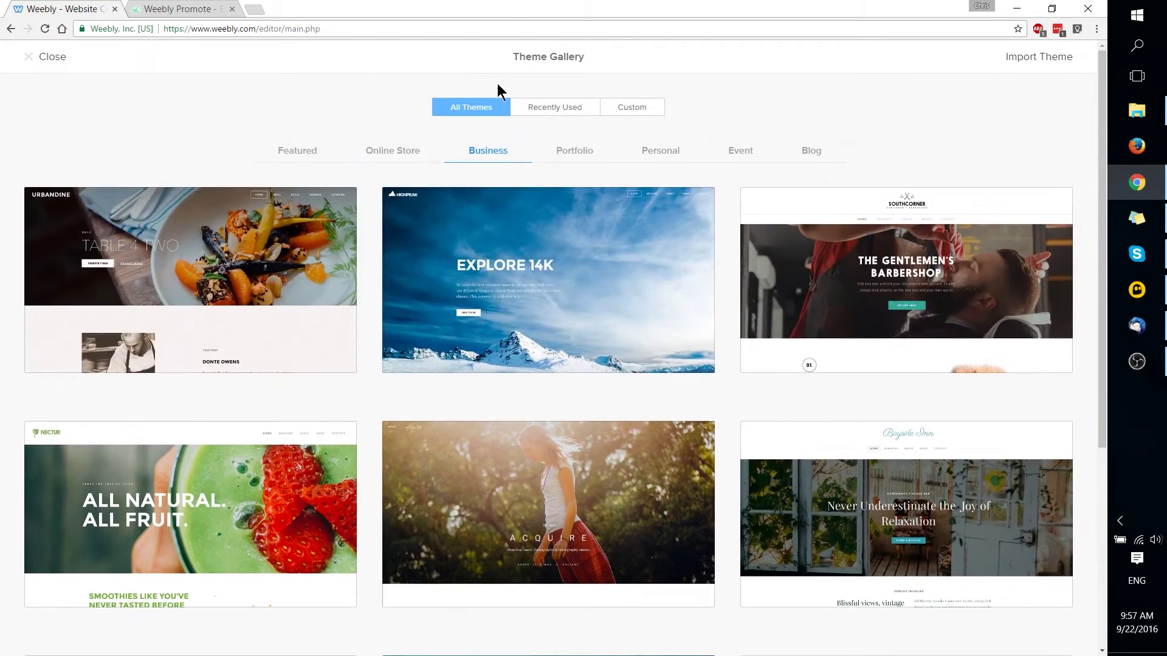
Browse the Portfolio, Personal, Event and Blog theme categories.
{"action": "left_click", "coordinate": [569, 149]}
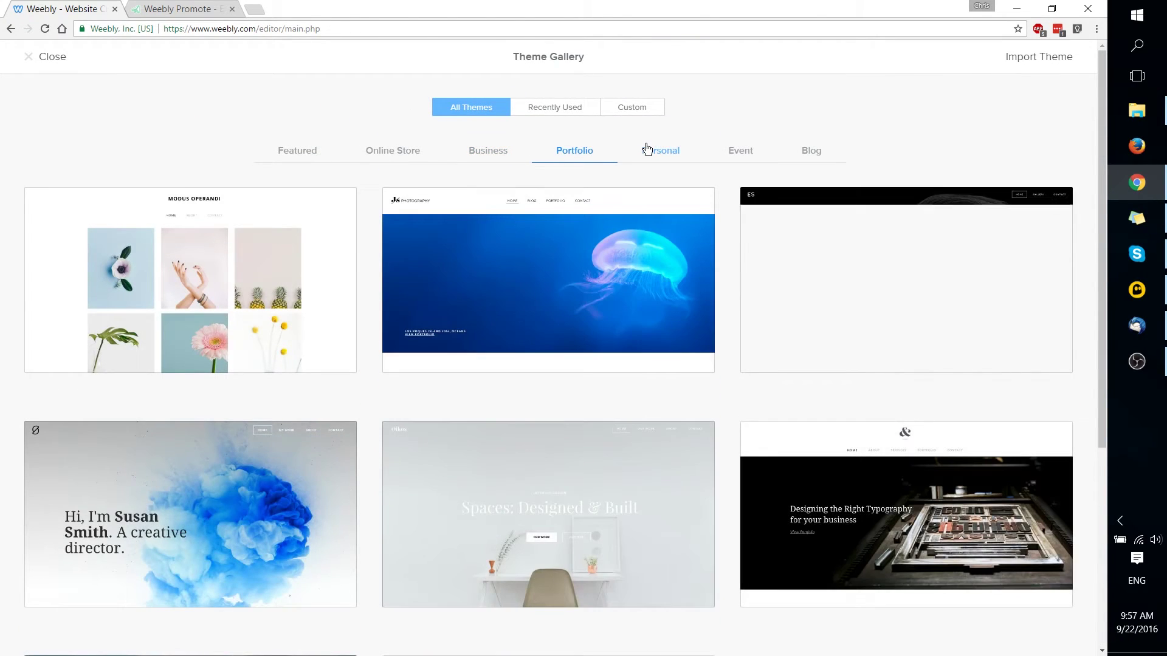
{"action": "left_click", "coordinate": [647, 149]}
{"action": "scroll", "coordinate": [725, 204], "scroll_direction": "down", "scroll_amount": 5}
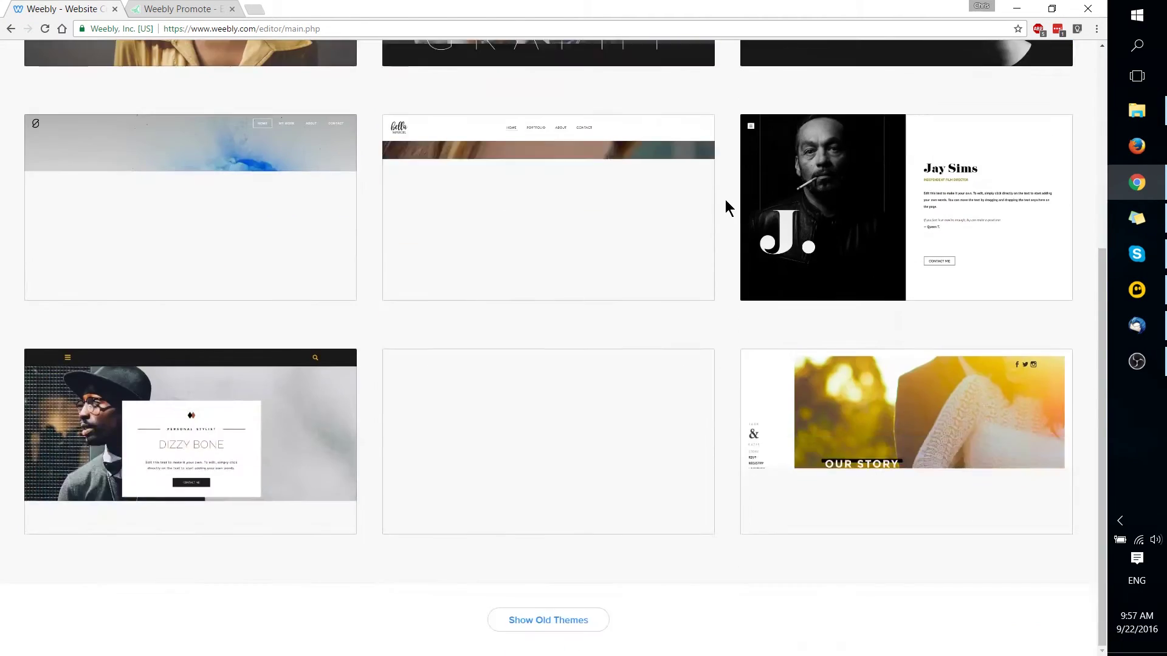
{"action": "scroll", "coordinate": [725, 200], "scroll_direction": "up", "scroll_amount": 5}
{"action": "left_click", "coordinate": [741, 165]}
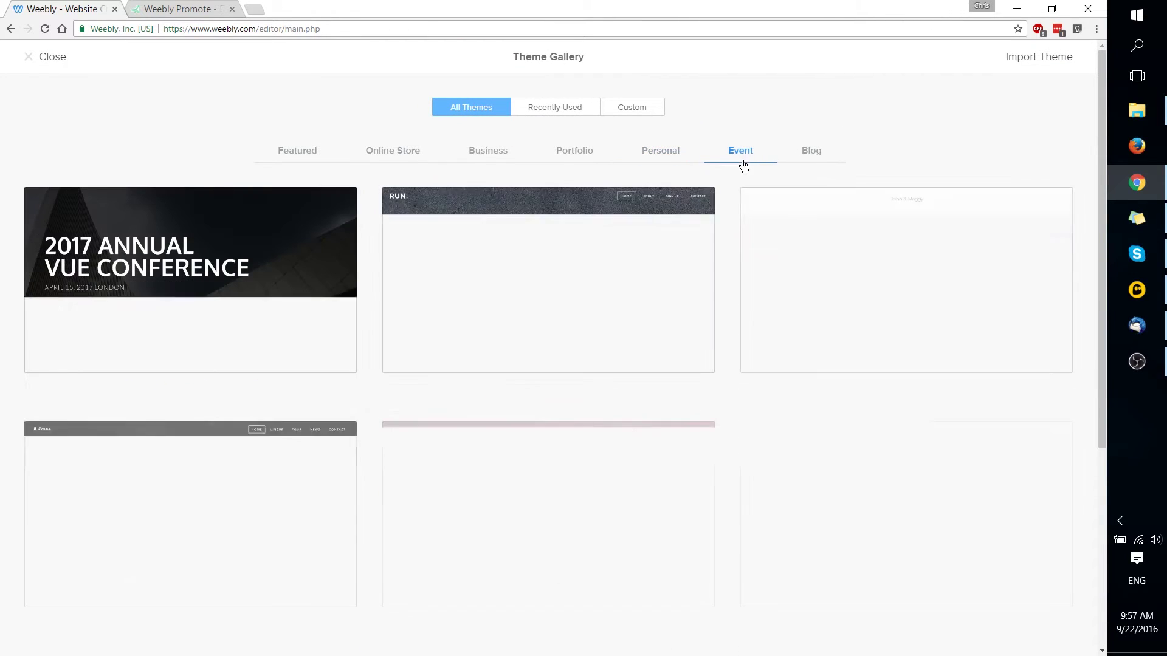
{"action": "scroll", "coordinate": [732, 216], "scroll_direction": "down", "scroll_amount": 5}
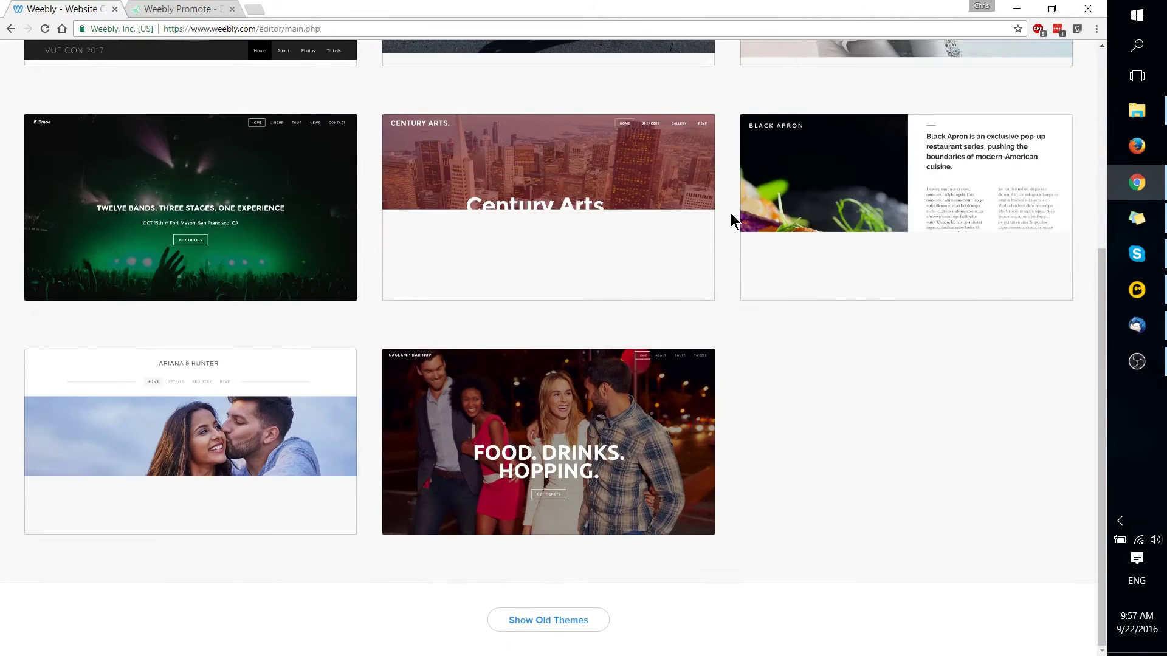
{"action": "scroll", "coordinate": [730, 212], "scroll_direction": "up", "scroll_amount": 5}
{"action": "left_click", "coordinate": [793, 152]}
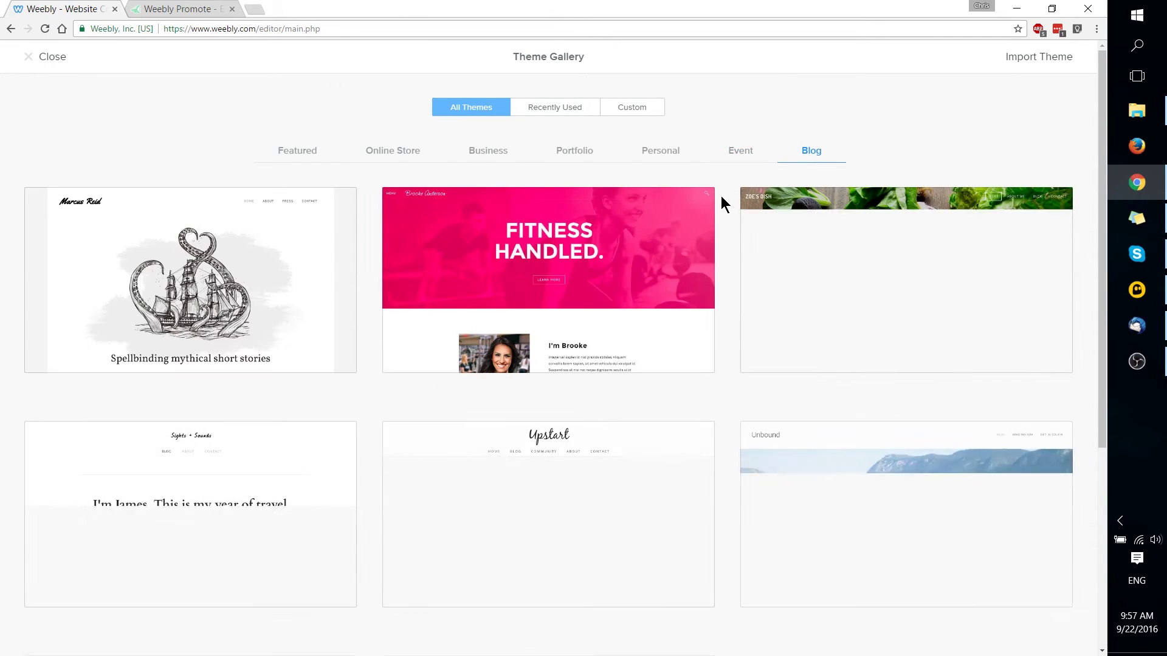
{"action": "scroll", "coordinate": [719, 201], "scroll_direction": "down", "scroll_amount": 5}
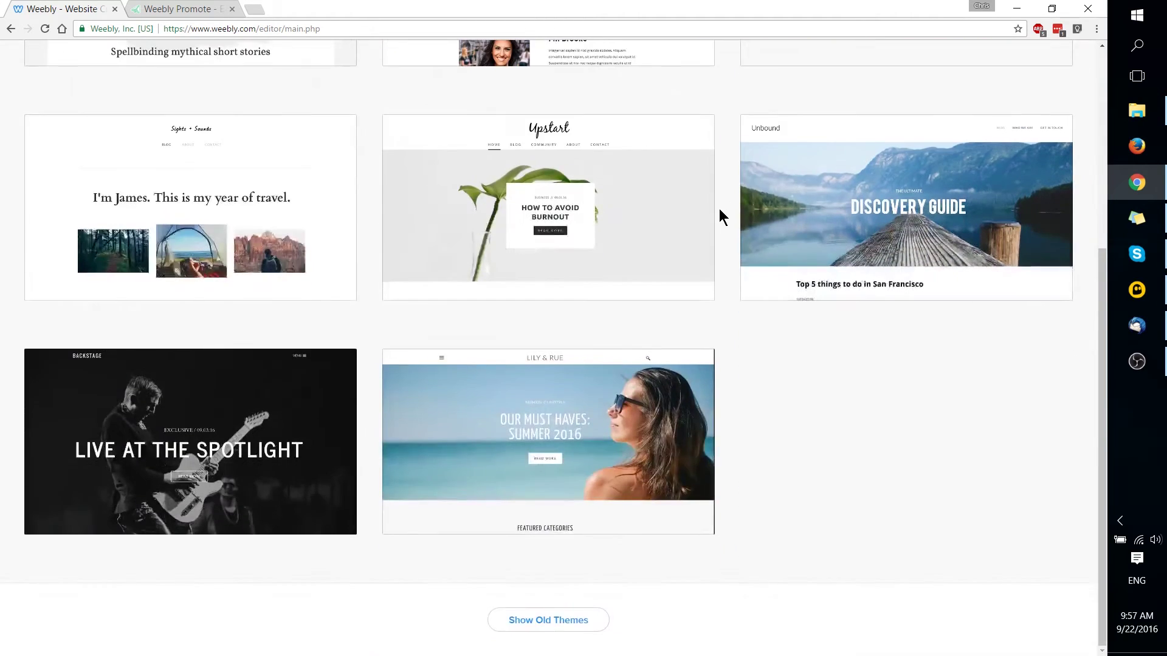
{"action": "scroll", "coordinate": [719, 213], "scroll_direction": "up", "scroll_amount": 5}
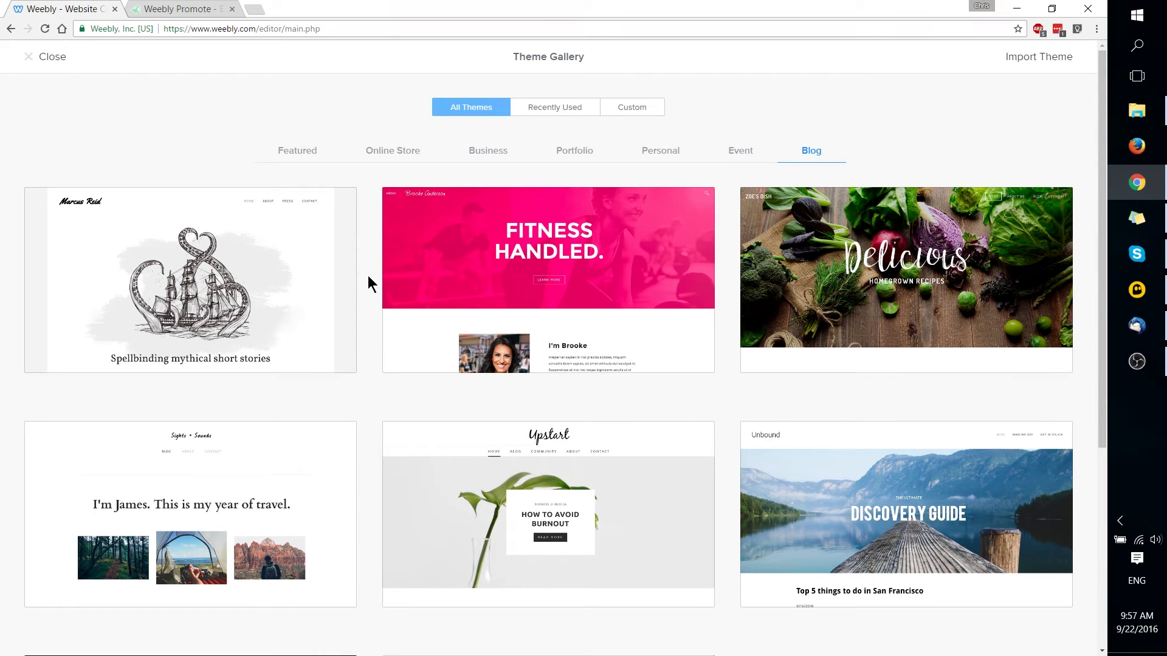
{"action": "scroll", "coordinate": [368, 276], "scroll_direction": "down", "scroll_amount": 5}
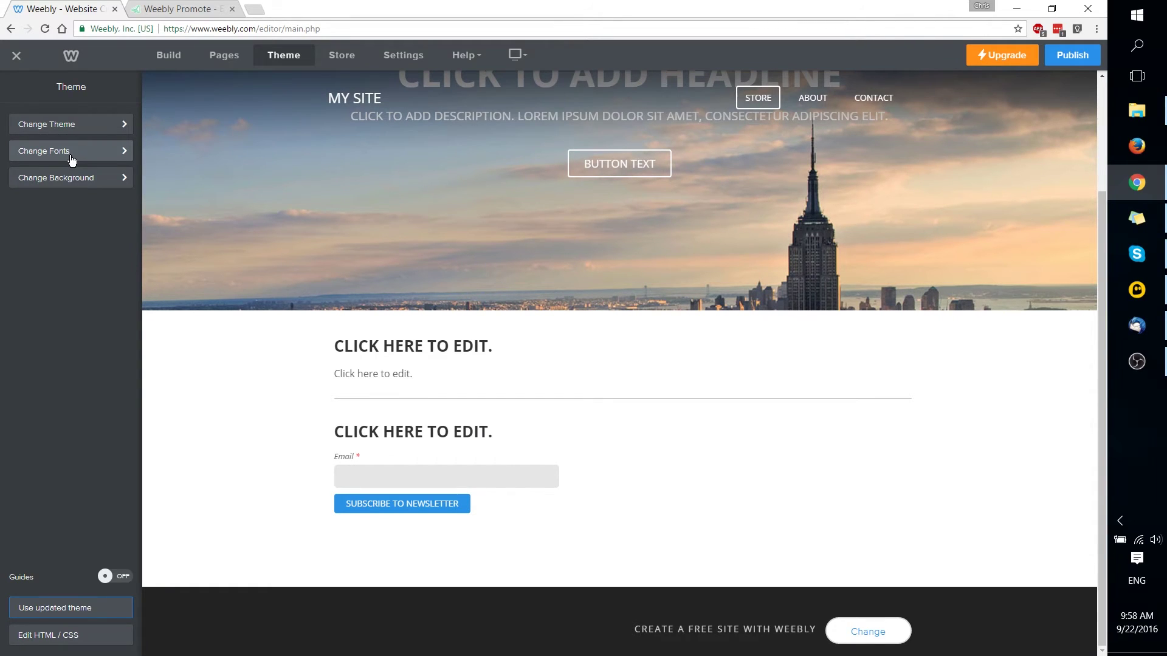
{"action": "left_click", "coordinate": [72, 155]}
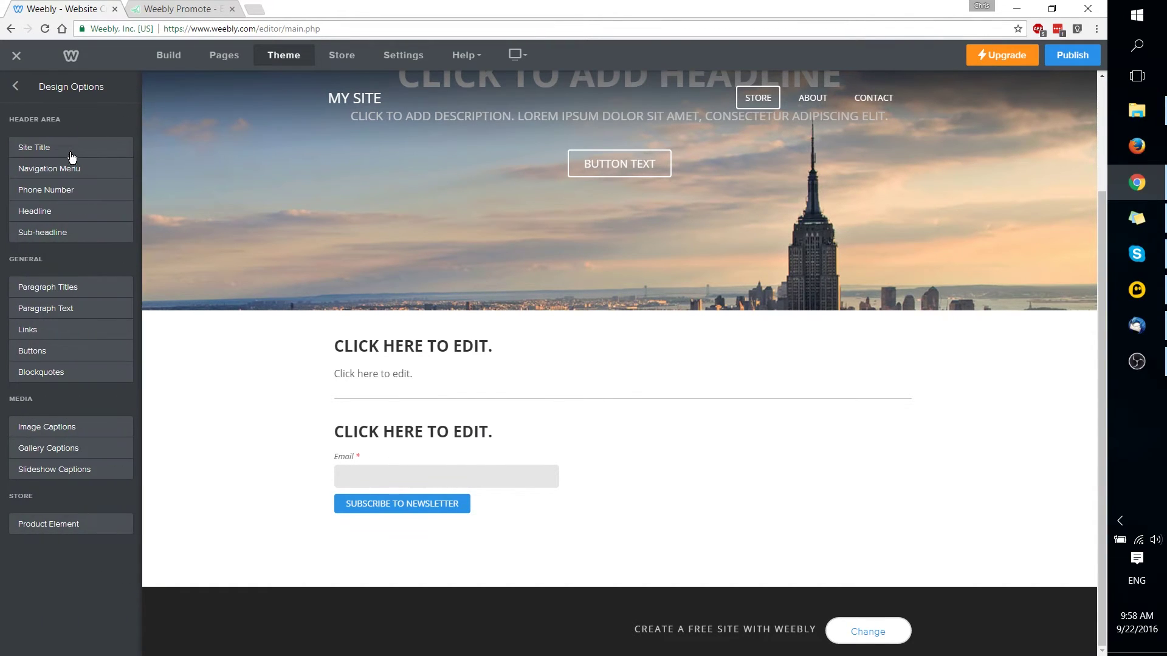
{"action": "left_click", "coordinate": [84, 110]}
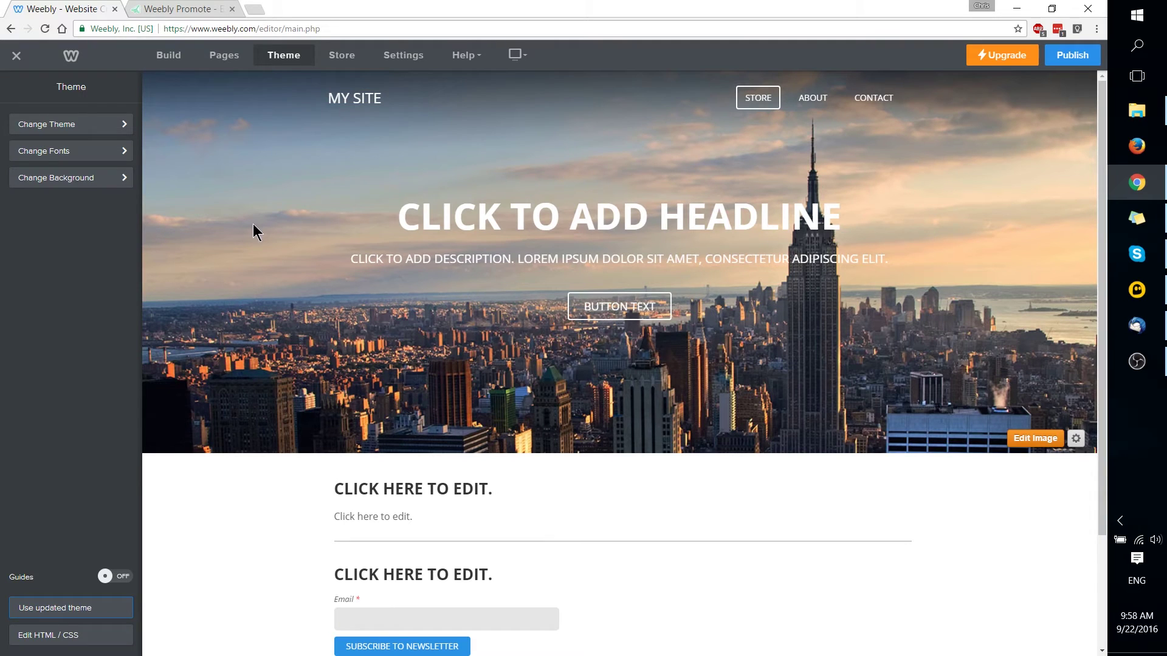
{"action": "left_click", "coordinate": [75, 185]}
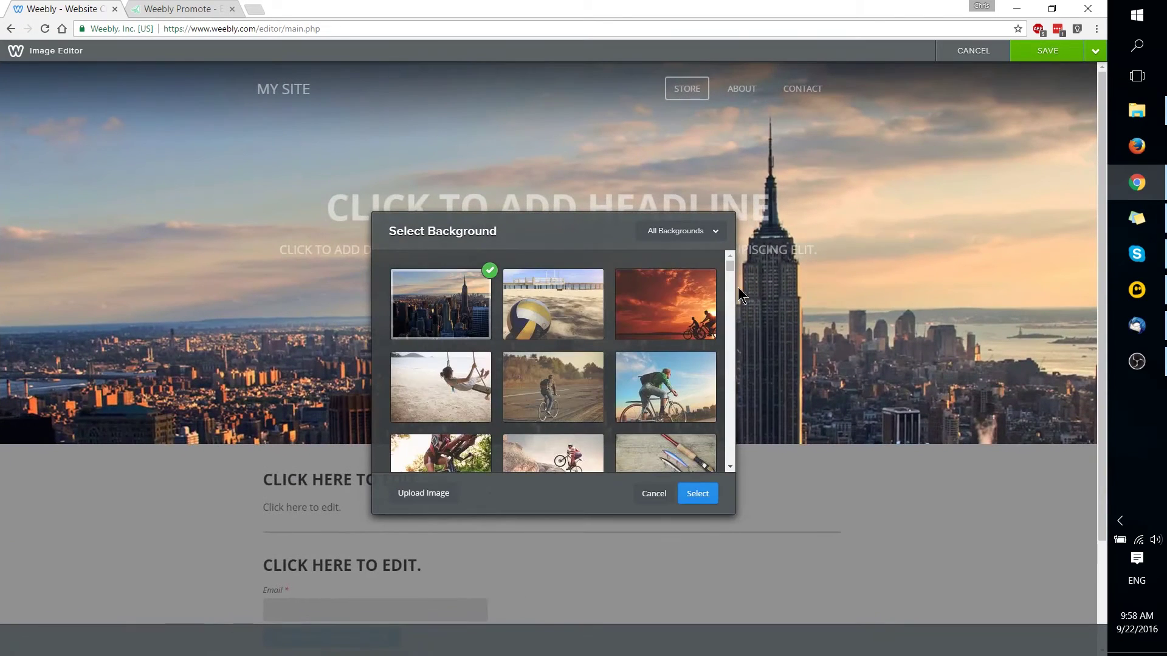
{"action": "left_click_drag", "start_coordinate": [728, 270], "coordinate": [734, 334]}
{"action": "left_click", "coordinate": [699, 319]}
{"action": "left_click", "coordinate": [678, 381]}
{"action": "left_click", "coordinate": [570, 414]}
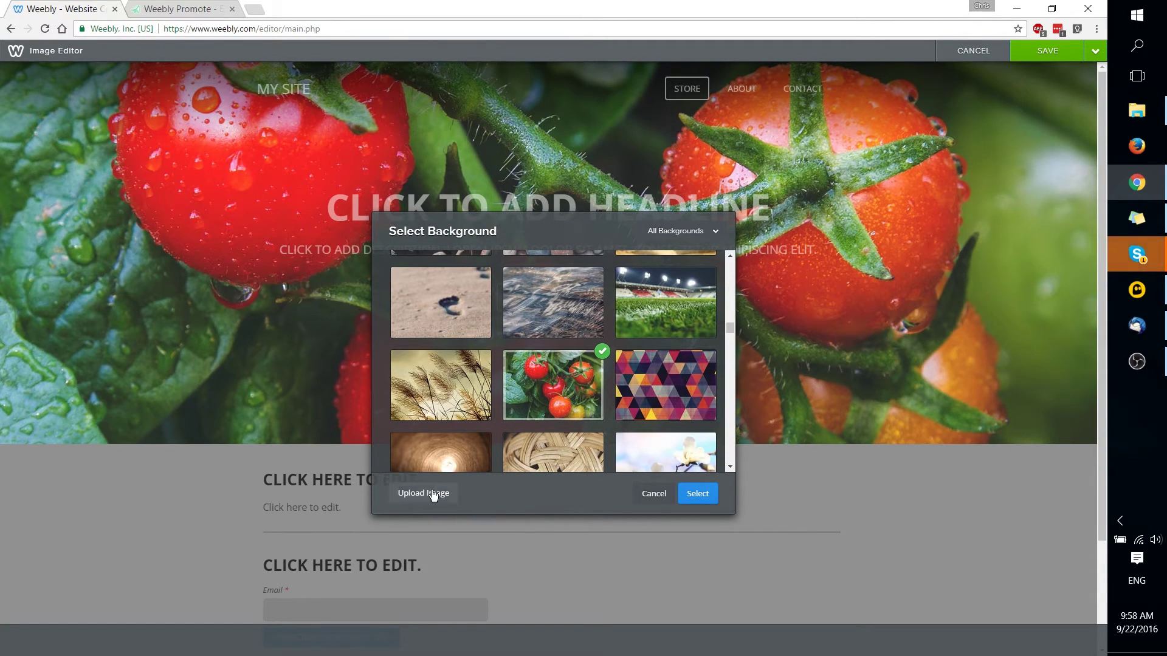
{"action": "left_click", "coordinate": [654, 494]}
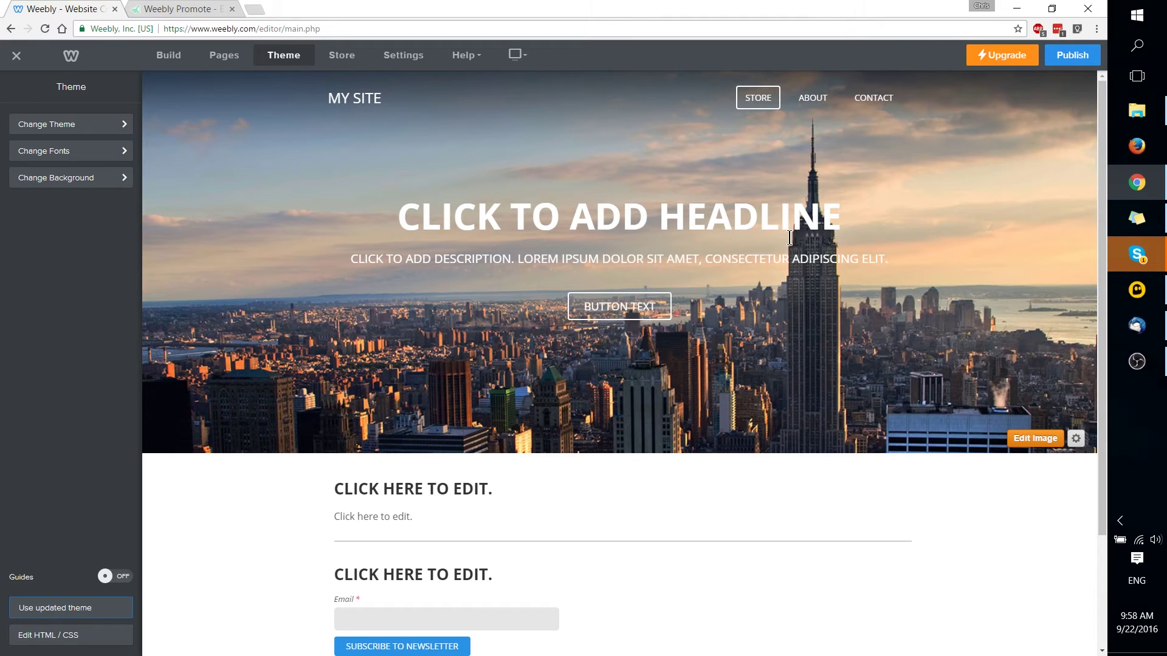
Open the Store manager and review its Orders, Coupons, Products, Store Emails and Overview pages.
{"action": "left_click", "coordinate": [333, 58]}
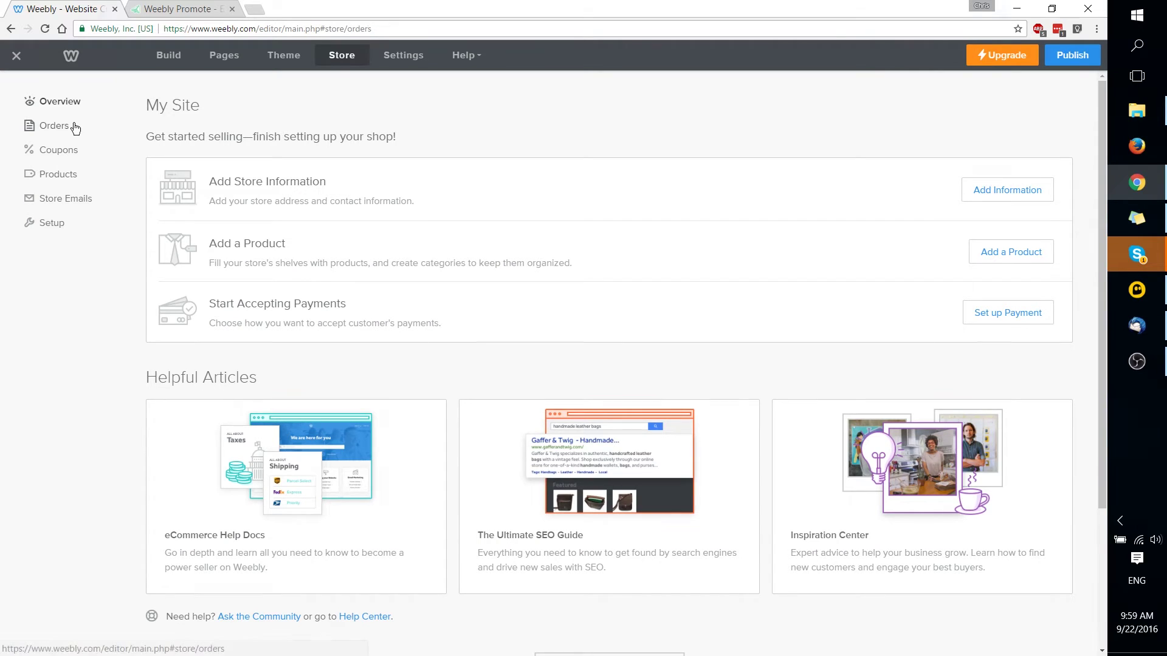
{"action": "left_click", "coordinate": [72, 125]}
{"action": "left_click", "coordinate": [77, 176]}
{"action": "left_click", "coordinate": [78, 180]}
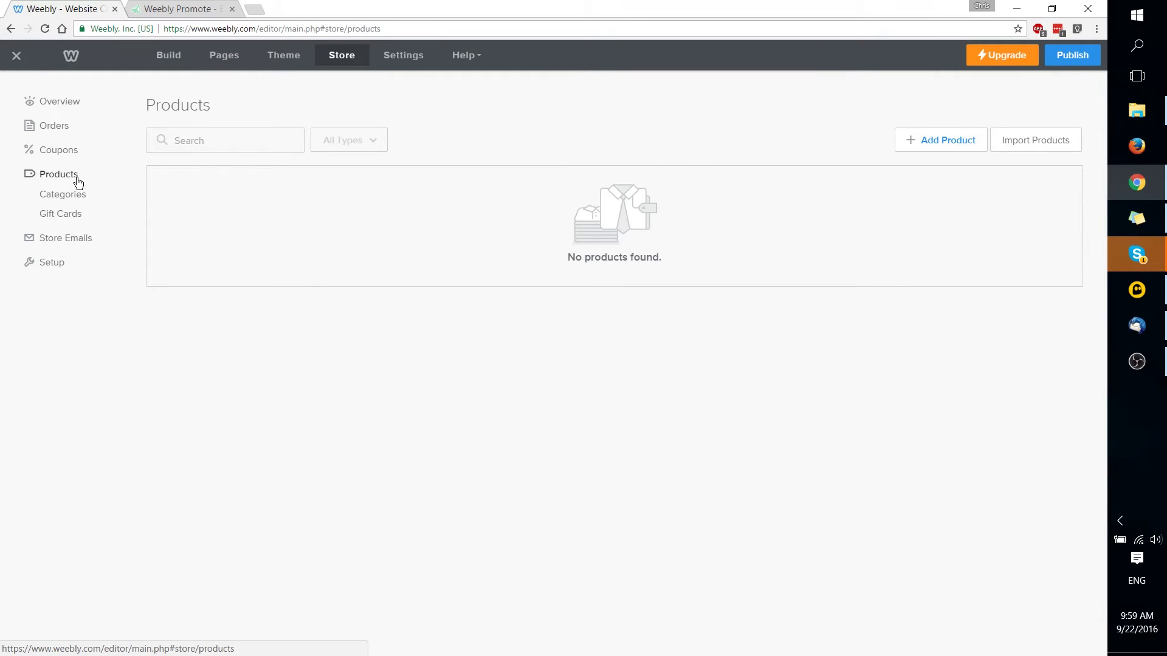
{"action": "left_click", "coordinate": [54, 237]}
{"action": "left_click", "coordinate": [59, 104]}
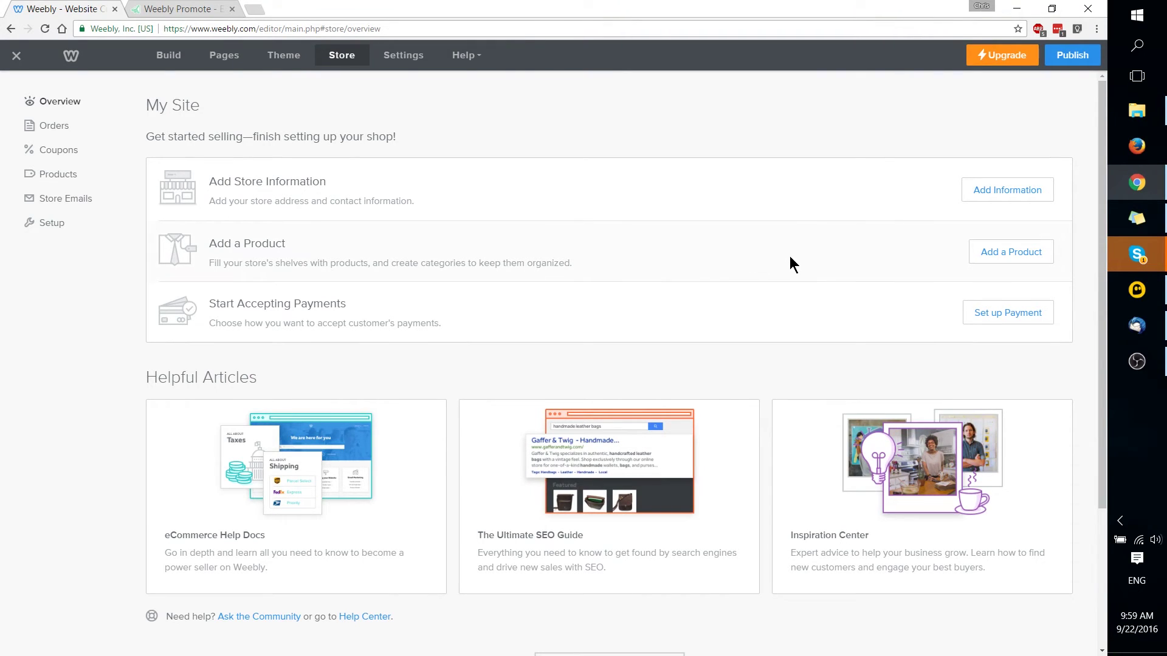
Bring up the Set up Payment checkout options and look through them.
{"action": "left_click", "coordinate": [993, 312]}
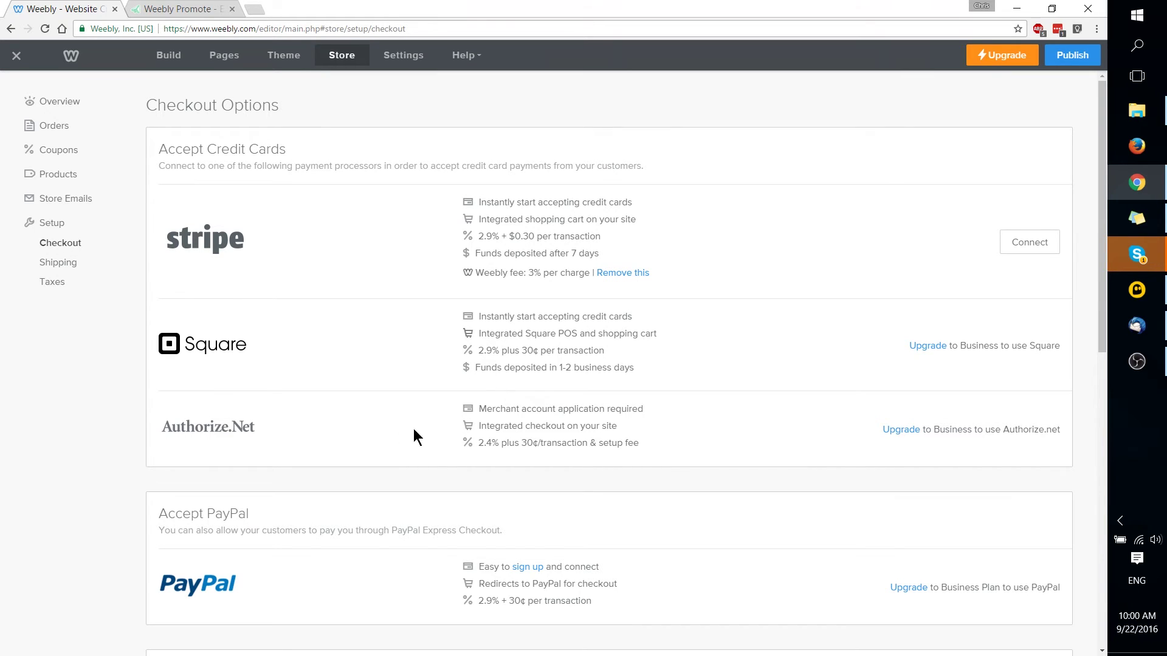
{"action": "scroll", "coordinate": [401, 442], "scroll_direction": "down", "scroll_amount": 3}
{"action": "scroll", "coordinate": [396, 435], "scroll_direction": "up", "scroll_amount": 3}
Go to the Products list, open Import Products, and cancel without importing anything.
{"action": "left_click", "coordinate": [58, 174]}
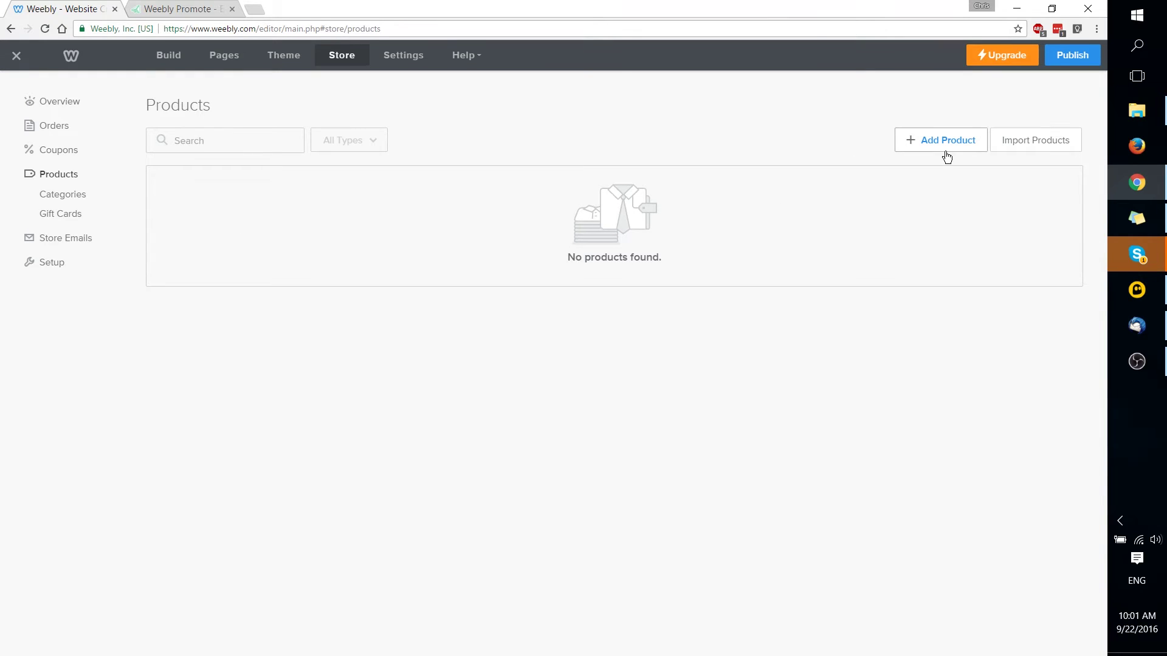
{"action": "left_click", "coordinate": [1000, 146]}
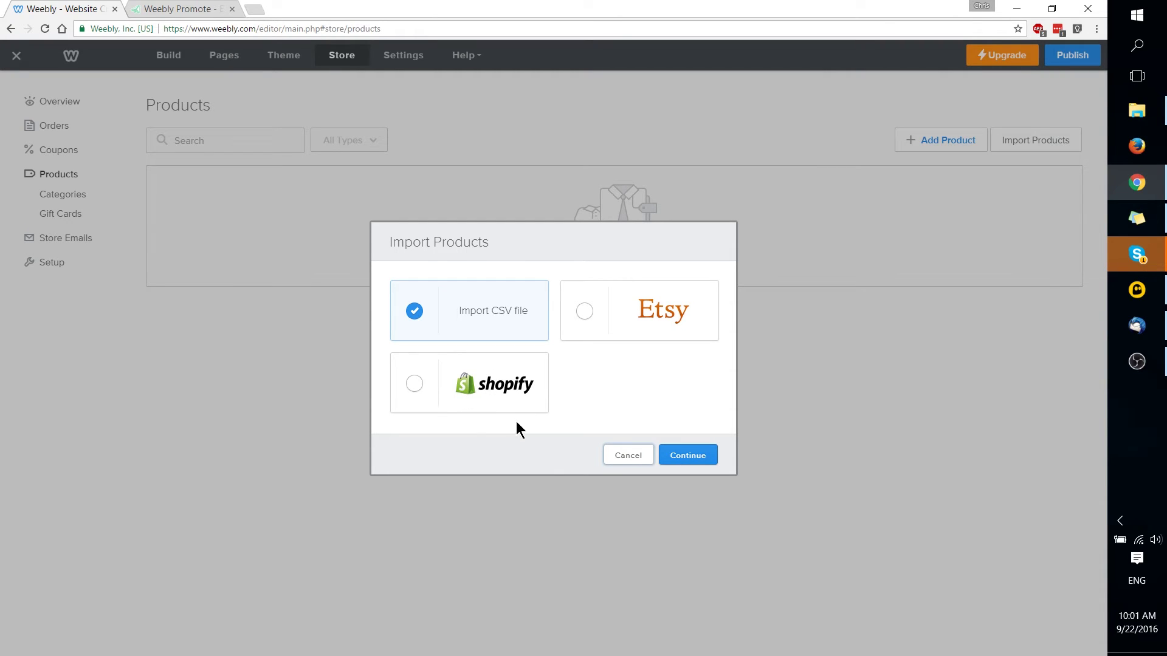
{"action": "left_click", "coordinate": [932, 140]}
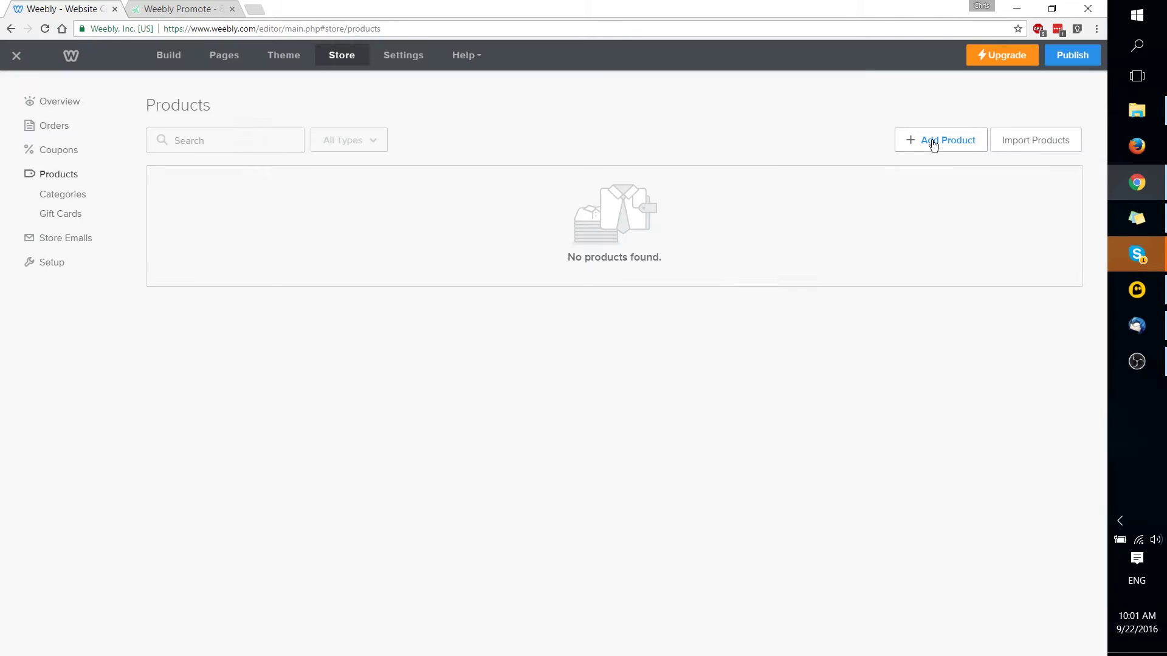
Start a new product named 'Test Product' with the short description 'This is a good buy'.
{"action": "left_click", "coordinate": [931, 140]}
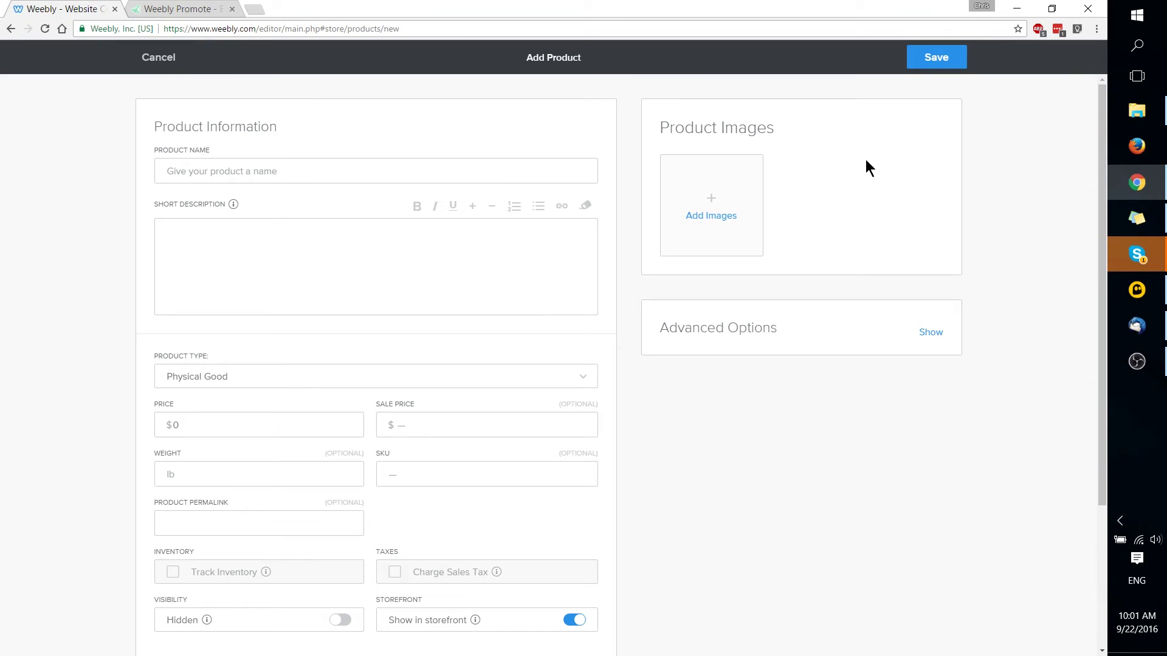
{"action": "left_click", "coordinate": [415, 170]}
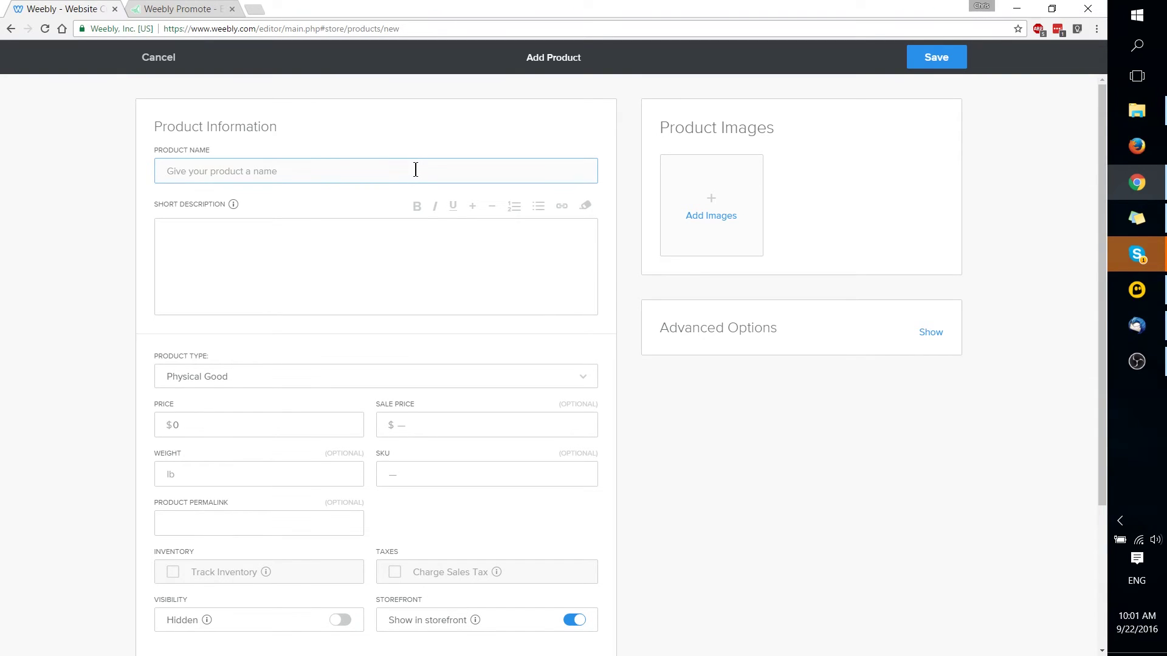
{"action": "type", "text": "Test Product"}
{"action": "key", "text": "Tab"}
{"action": "type", "text": "This "}
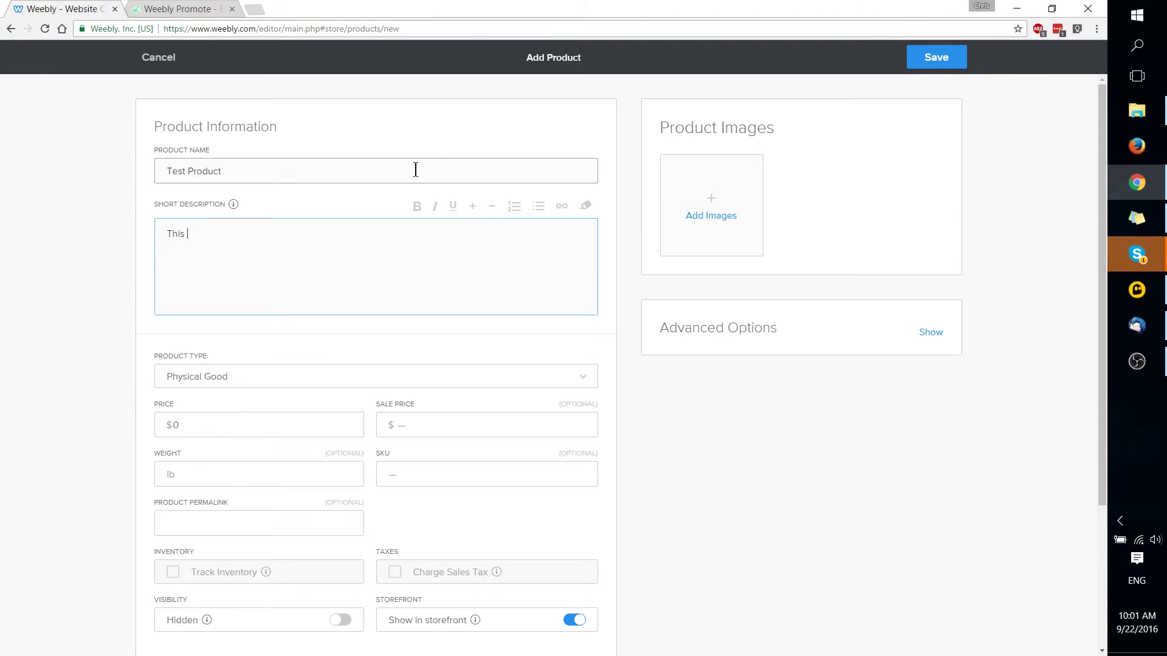
{"action": "type", "text": "is a good buy"}
{"action": "key", "text": "Tab"}
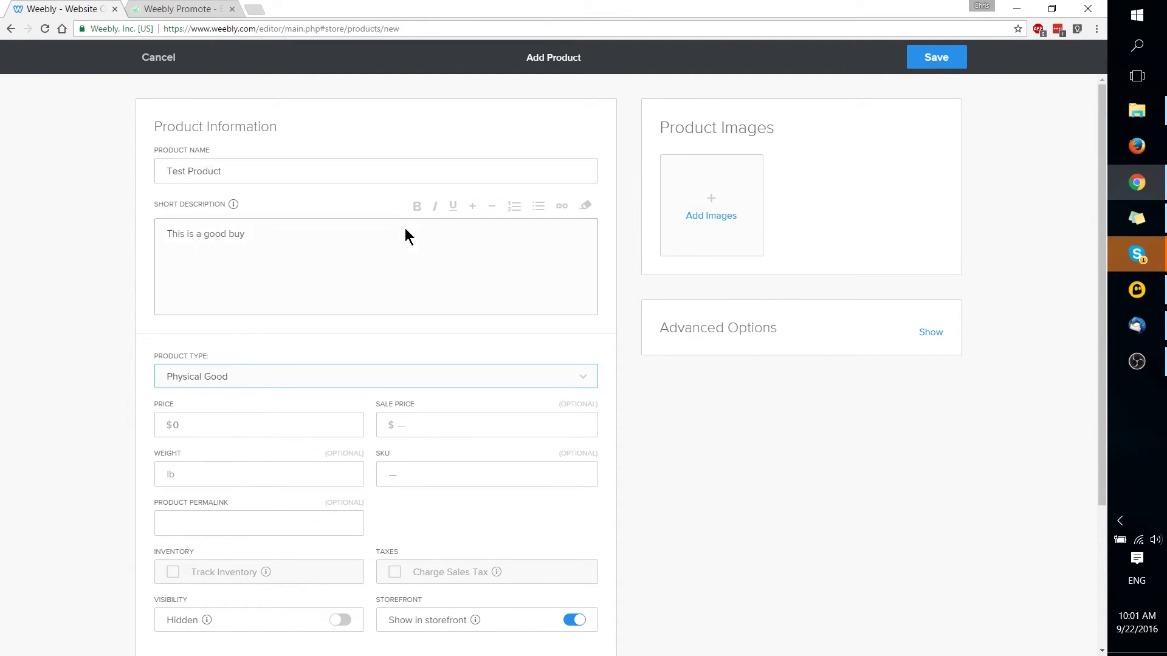
Keep the product type as Physical Good, priced $20 with a $15 sale price.
{"action": "scroll", "coordinate": [380, 254], "scroll_direction": "down", "scroll_amount": 2}
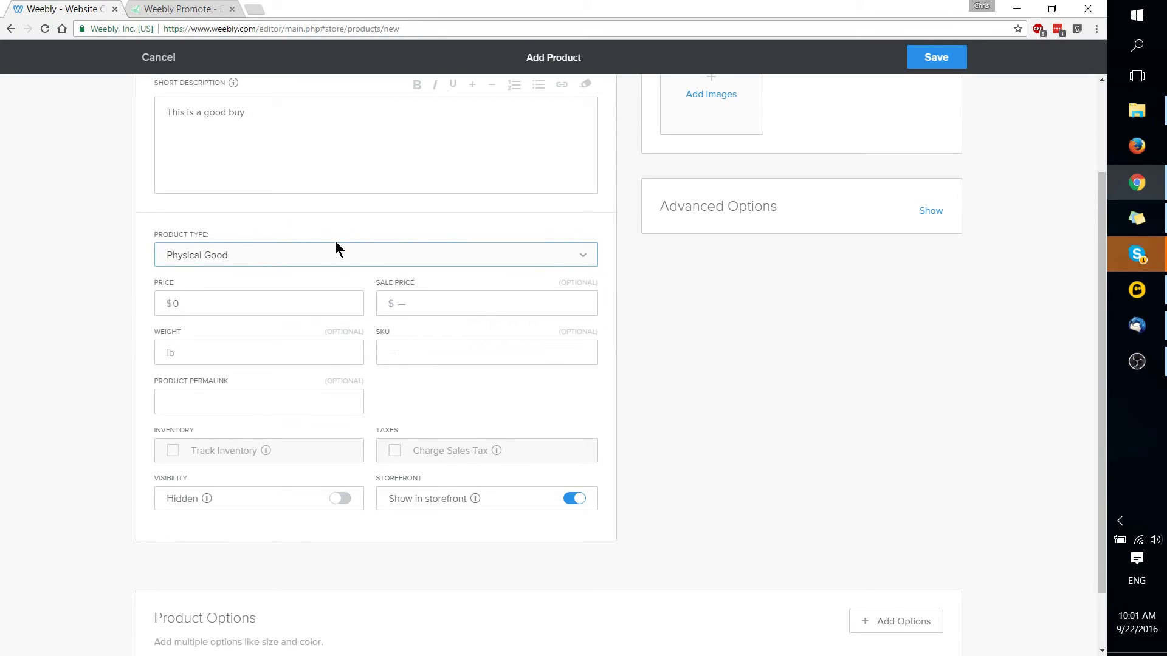
{"action": "left_click", "coordinate": [334, 260]}
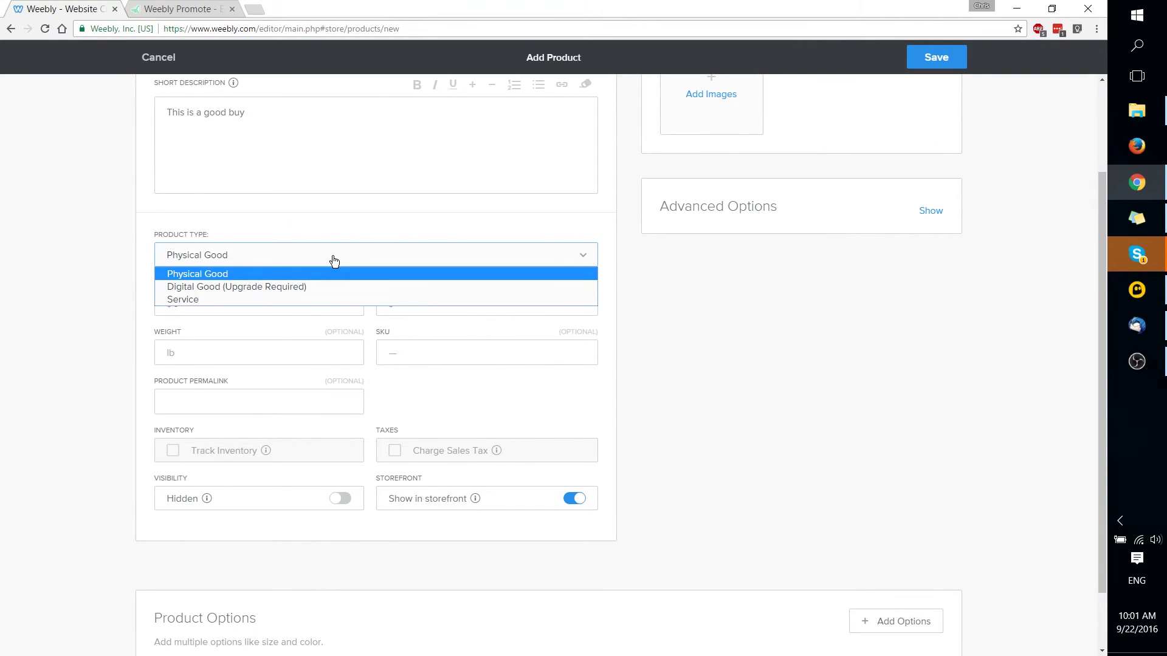
{"action": "right_click", "coordinate": [334, 262]}
{"action": "key", "text": "Escape"}
{"action": "scroll", "coordinate": [341, 324], "scroll_direction": "up", "scroll_amount": 1}
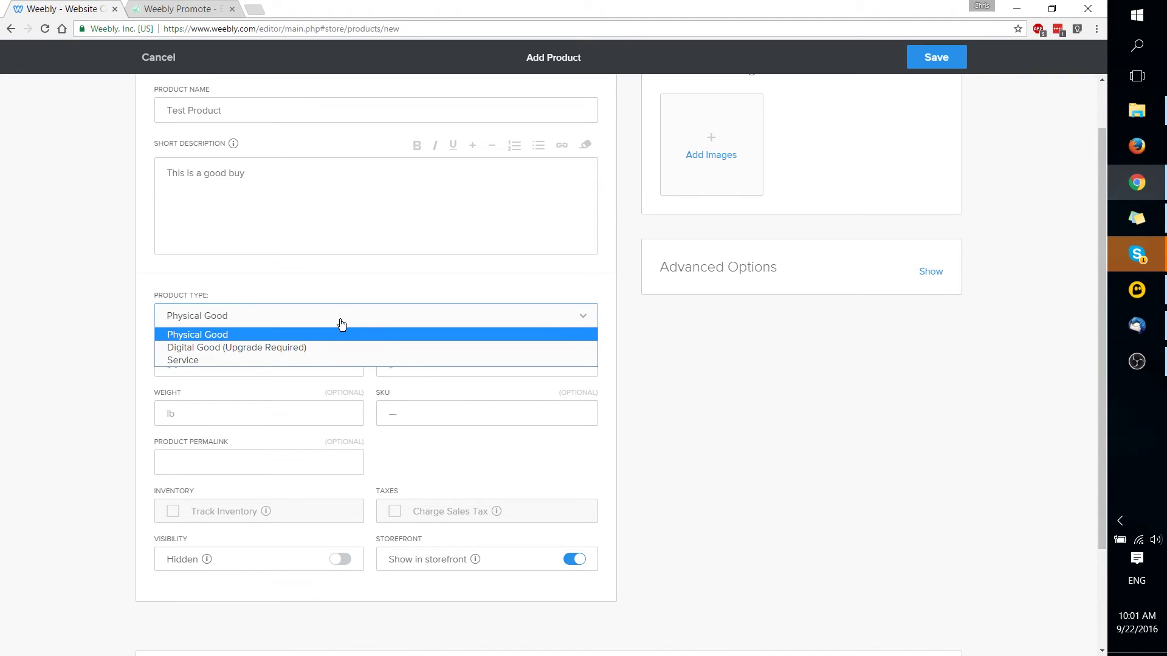
{"action": "left_click", "coordinate": [341, 323]}
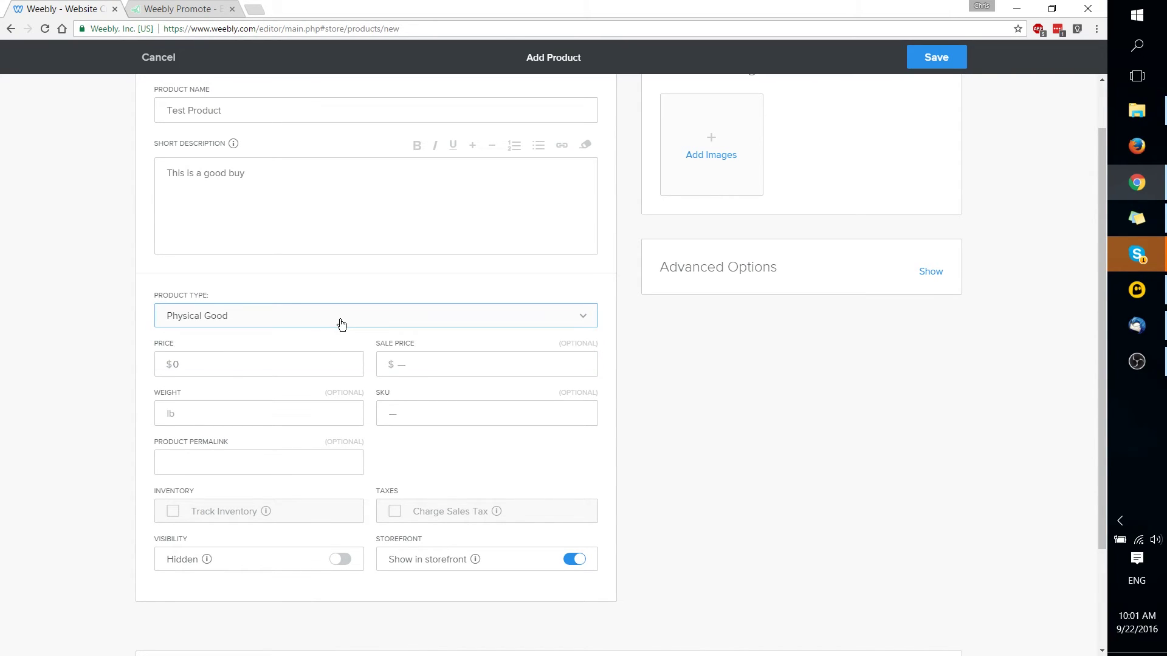
{"action": "left_click", "coordinate": [326, 362]}
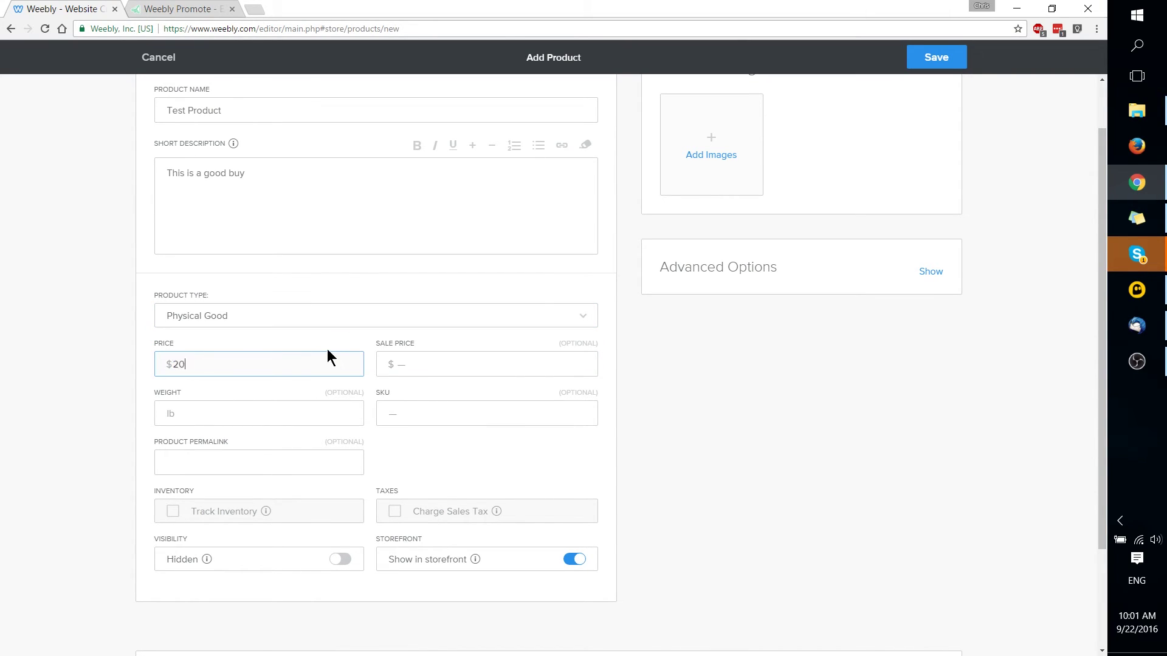
{"action": "left_click", "coordinate": [468, 355]}
{"action": "type", "text": "15"}
{"action": "key", "text": "Tab"}
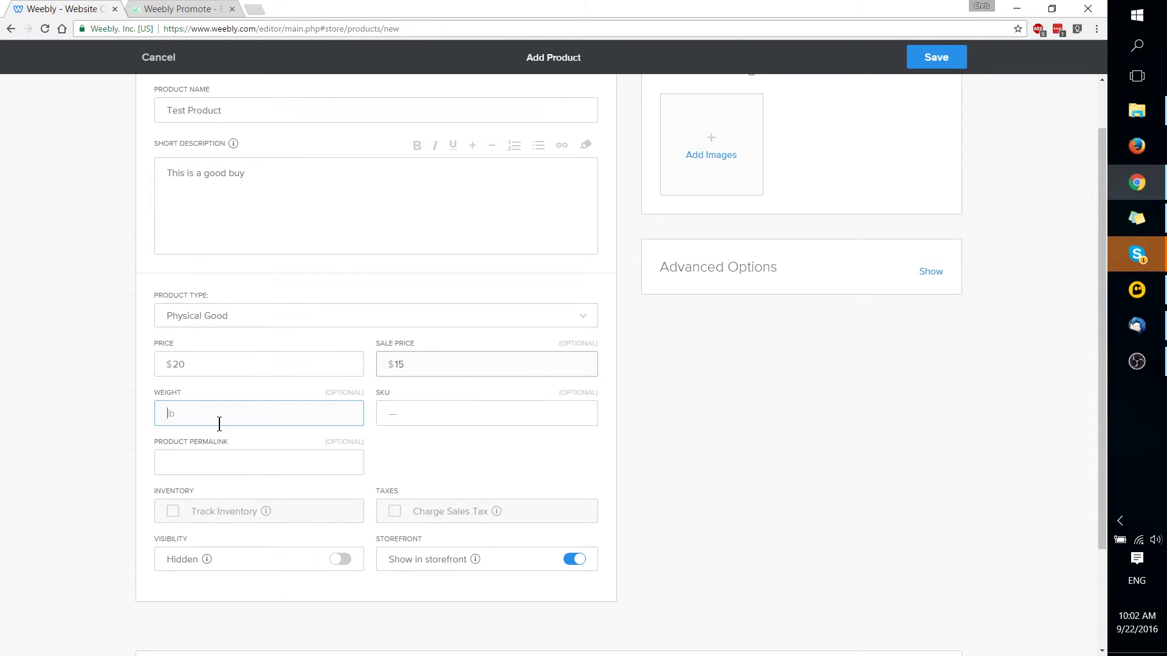
{"action": "key", "text": "Tab"}
{"action": "key", "text": "shift+Tab"}
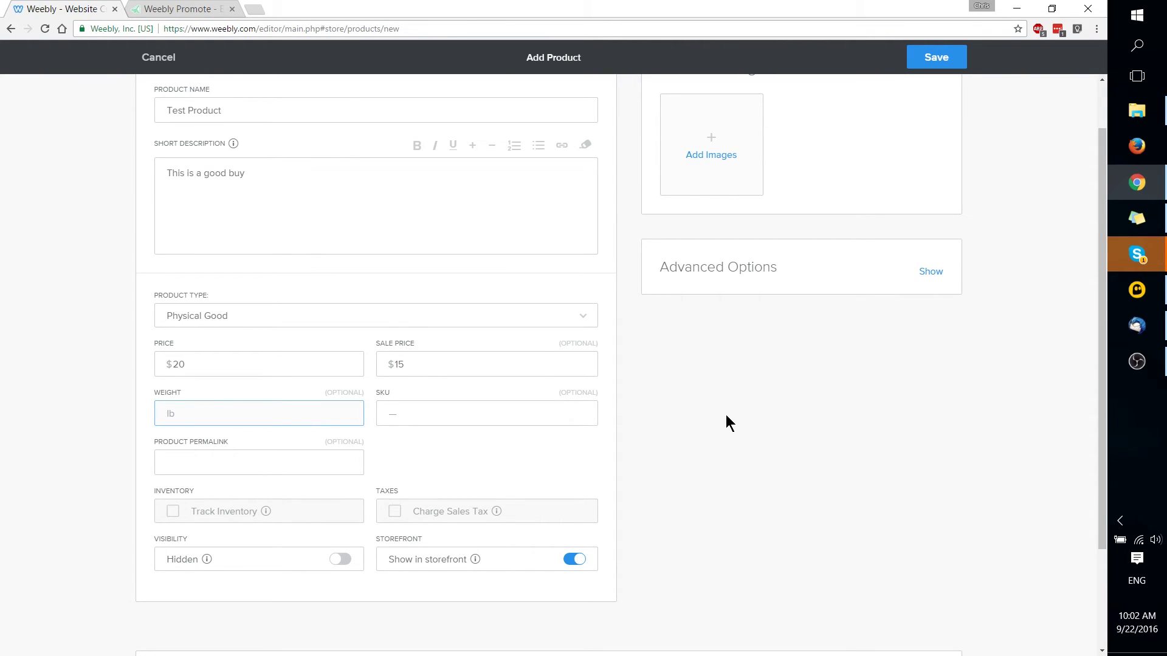
{"action": "left_click", "coordinate": [418, 411]}
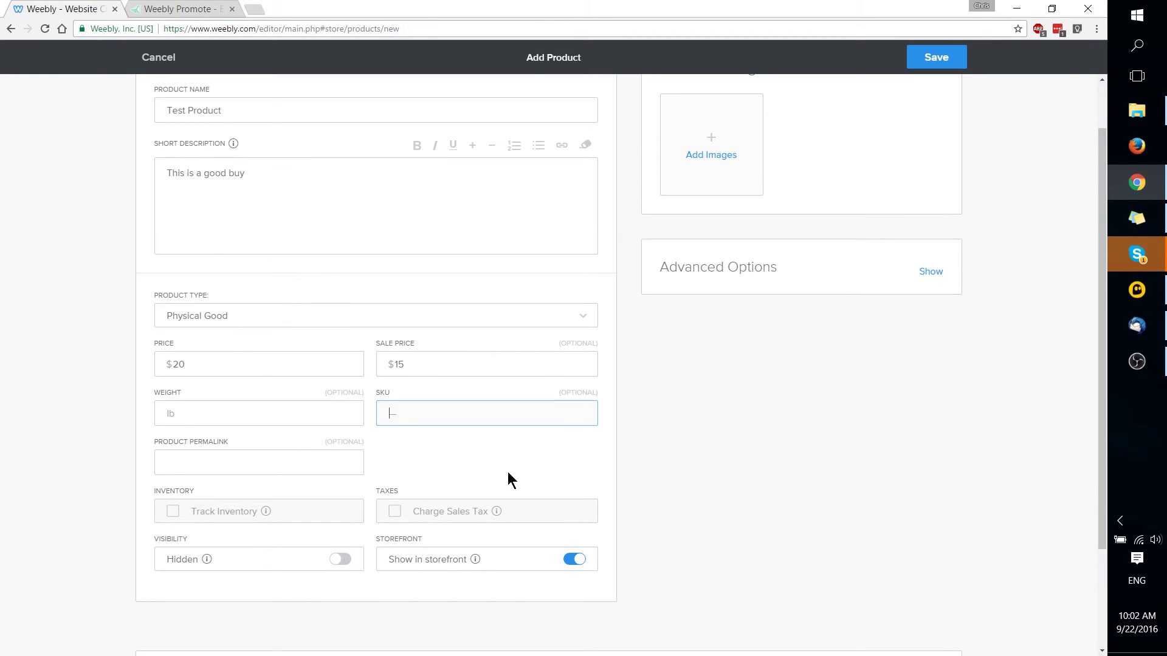
{"action": "scroll", "coordinate": [617, 457], "scroll_direction": "up", "scroll_amount": 1}
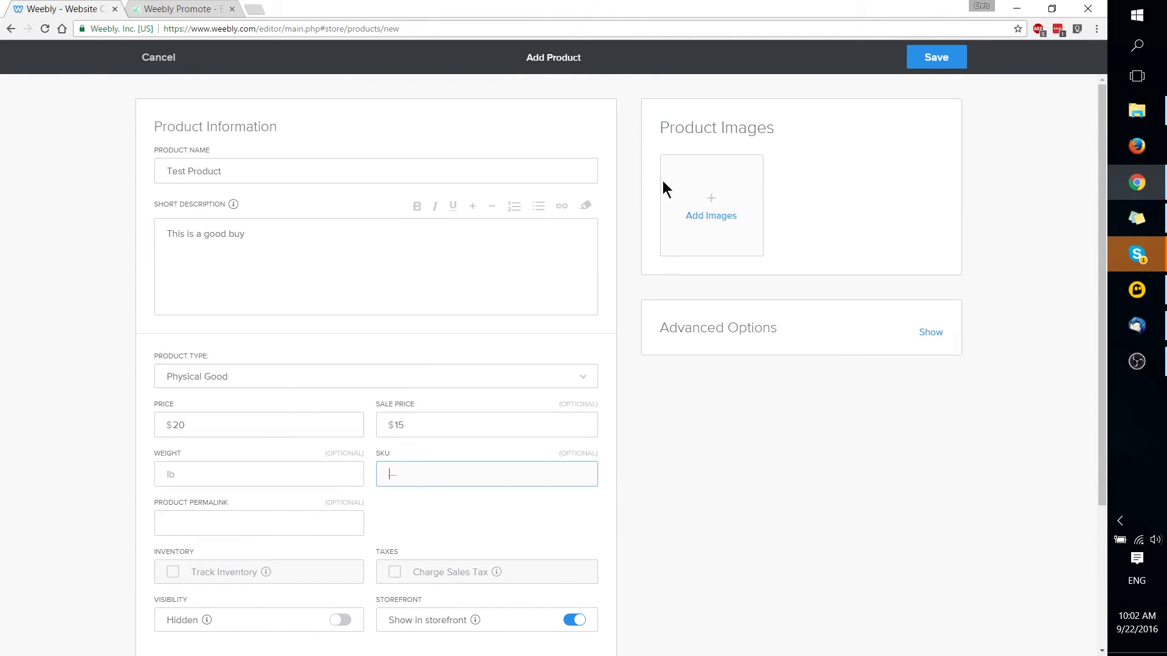
Upload filmora-banner-logo as the product image, show Advanced Options, and save Test Product.
{"action": "left_click", "coordinate": [722, 236]}
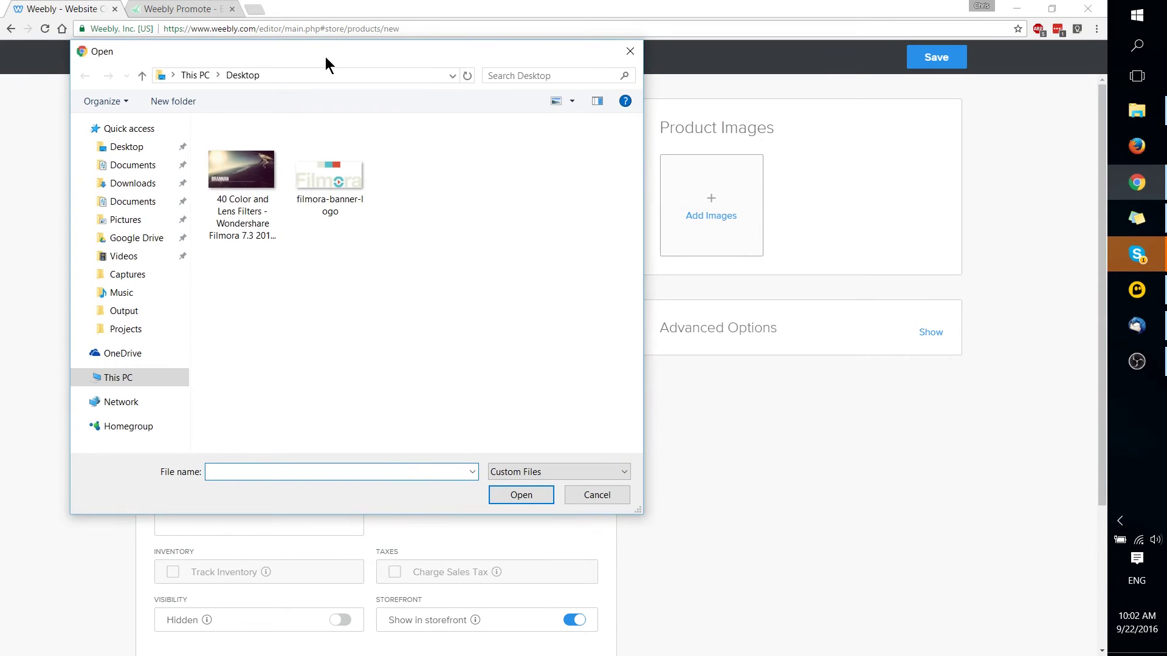
{"action": "double_click", "coordinate": [354, 172]}
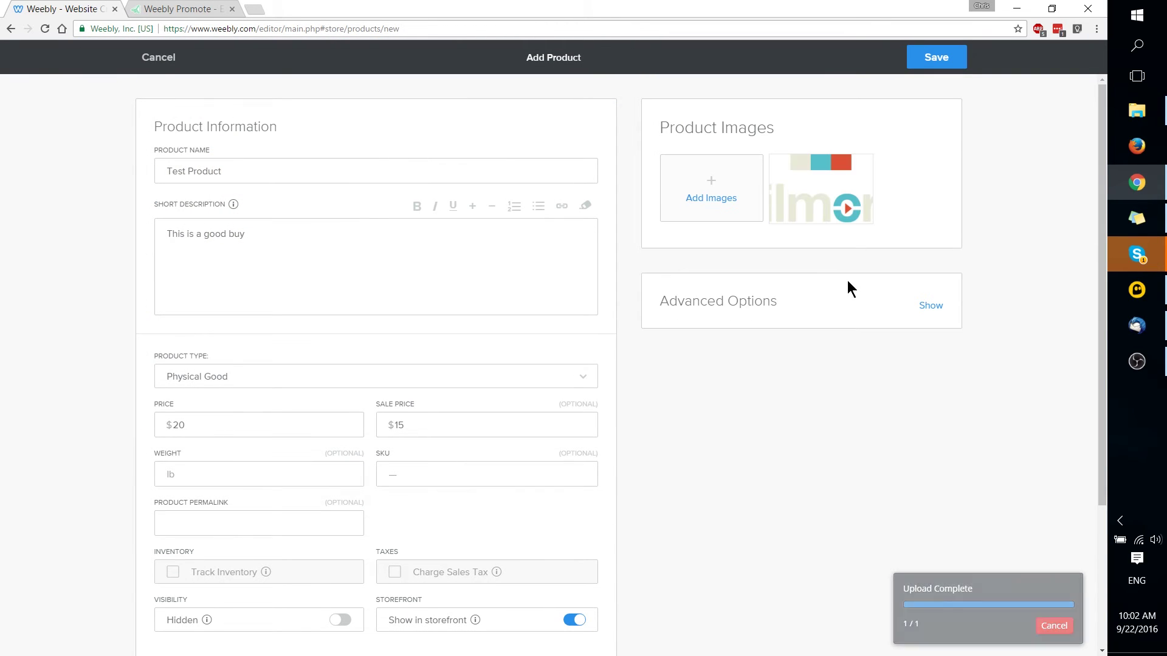
{"action": "left_click", "coordinate": [930, 305]}
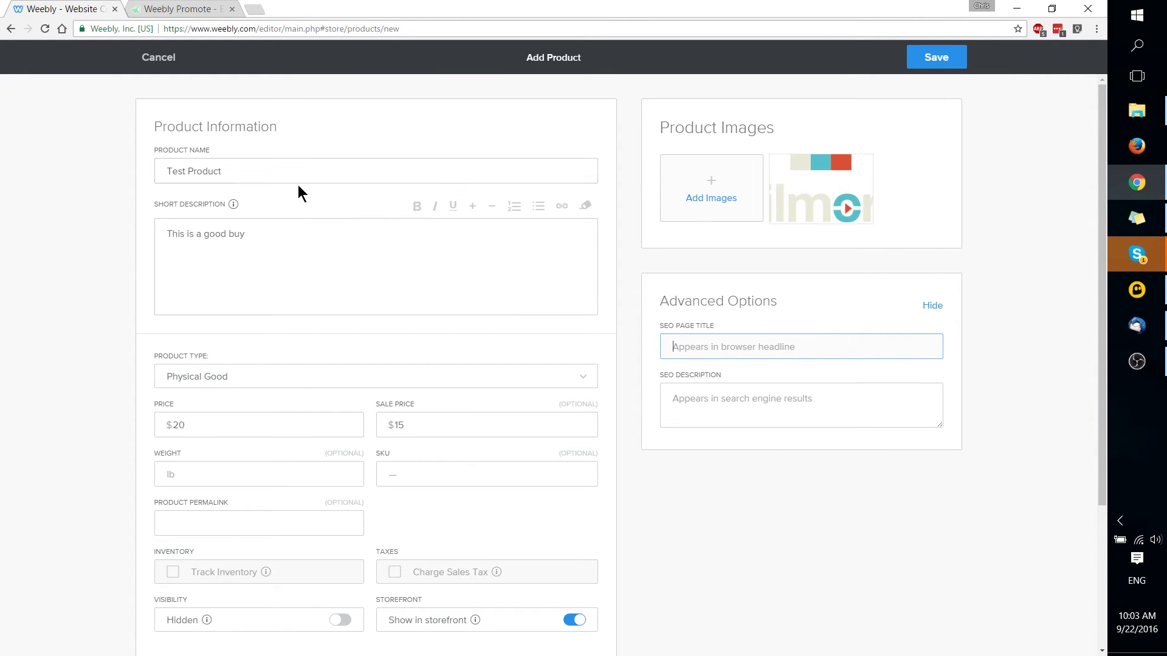
{"action": "left_click", "coordinate": [919, 57]}
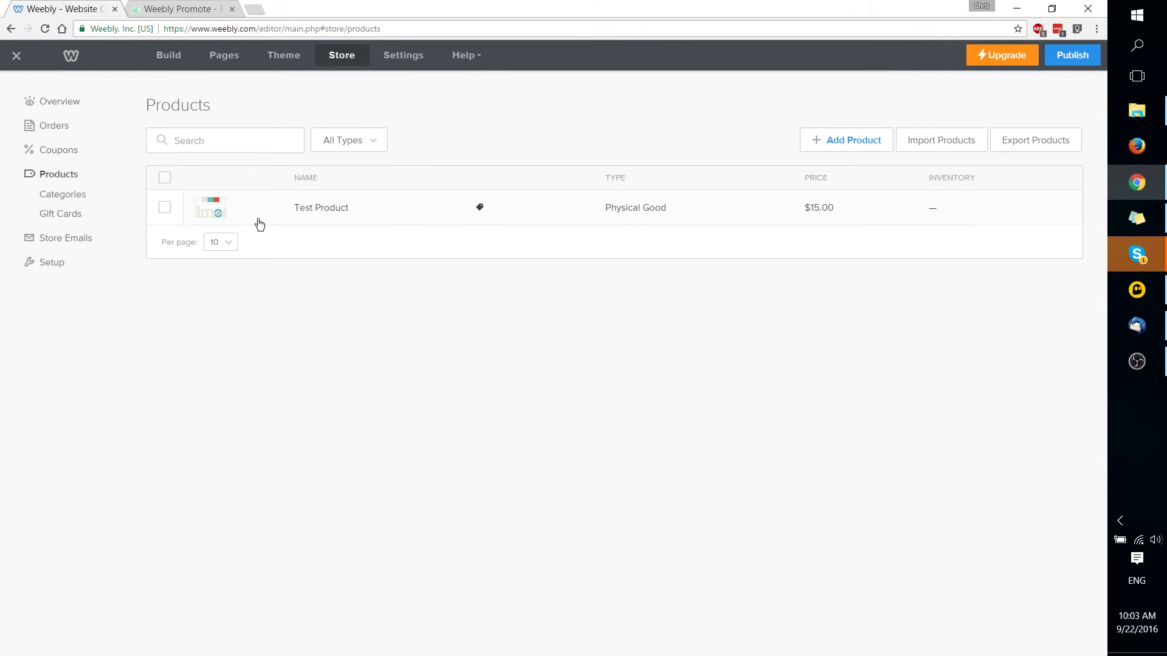
Open Test Product in the editor and inspect its prices, Quantity field and long description area.
{"action": "left_click", "coordinate": [256, 223]}
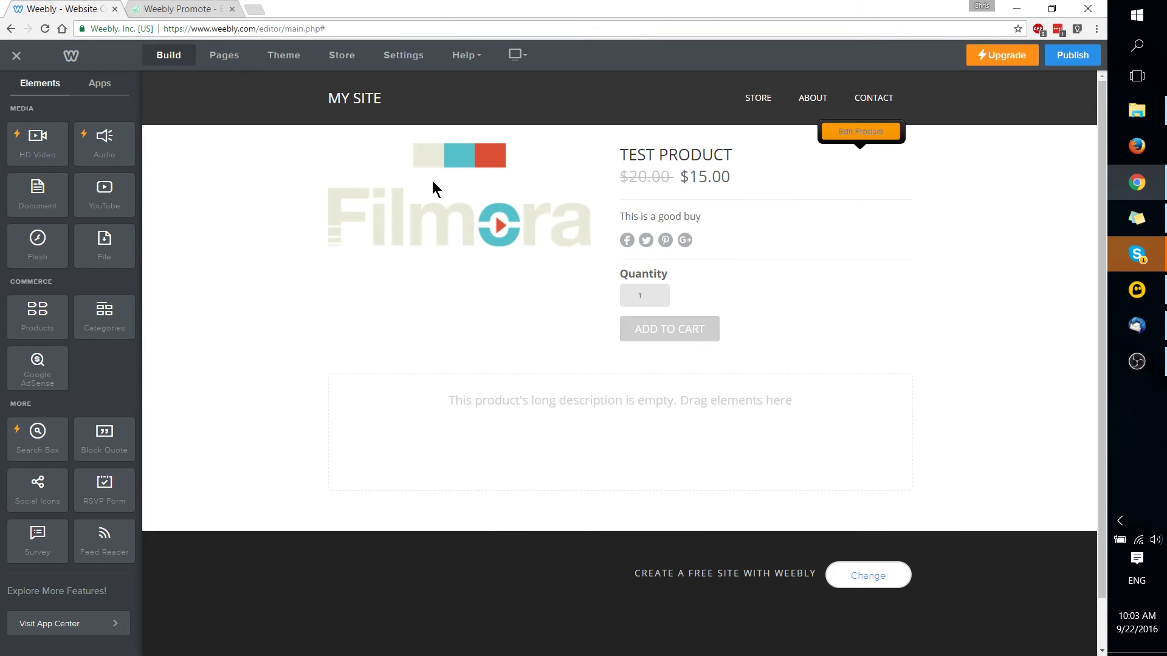
{"action": "left_click_drag", "start_coordinate": [626, 179], "coordinate": [745, 180]}
{"action": "left_click", "coordinate": [688, 176]}
{"action": "left_click", "coordinate": [690, 236]}
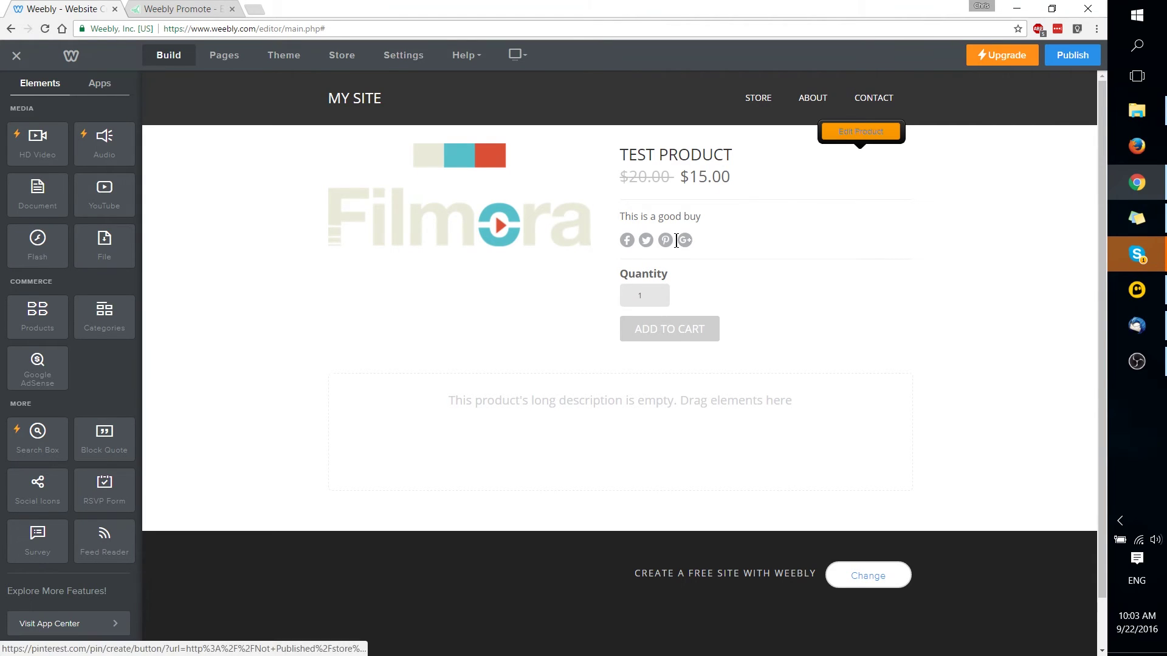
{"action": "left_click", "coordinate": [663, 300]}
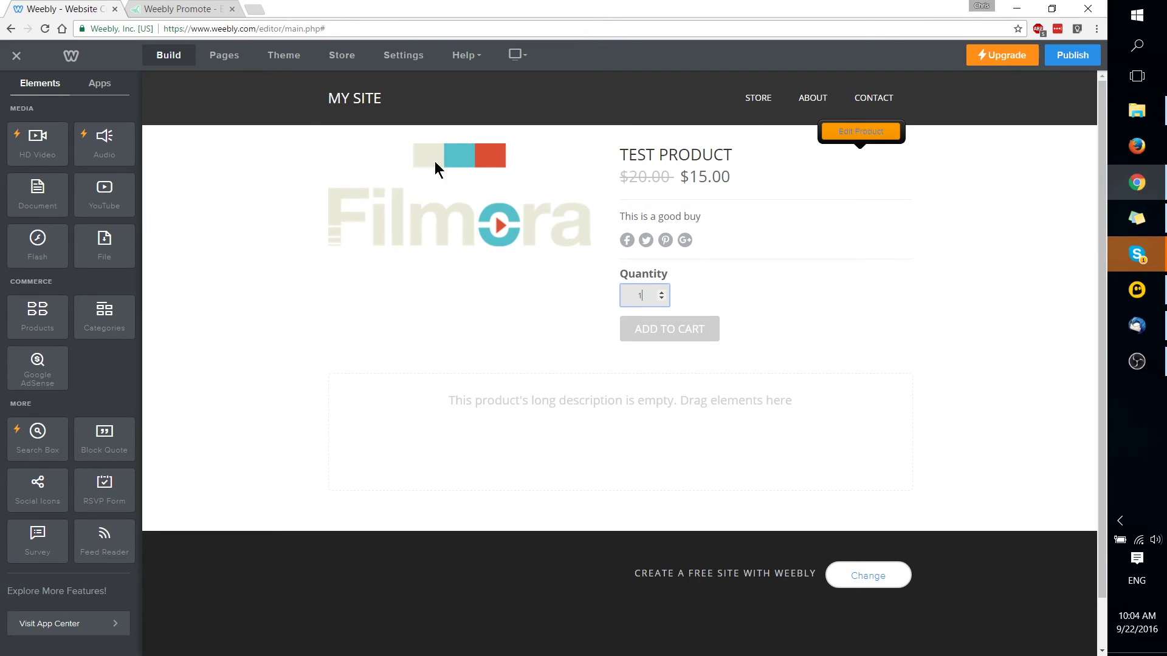
{"action": "scroll", "coordinate": [108, 230], "scroll_direction": "up", "scroll_amount": 5}
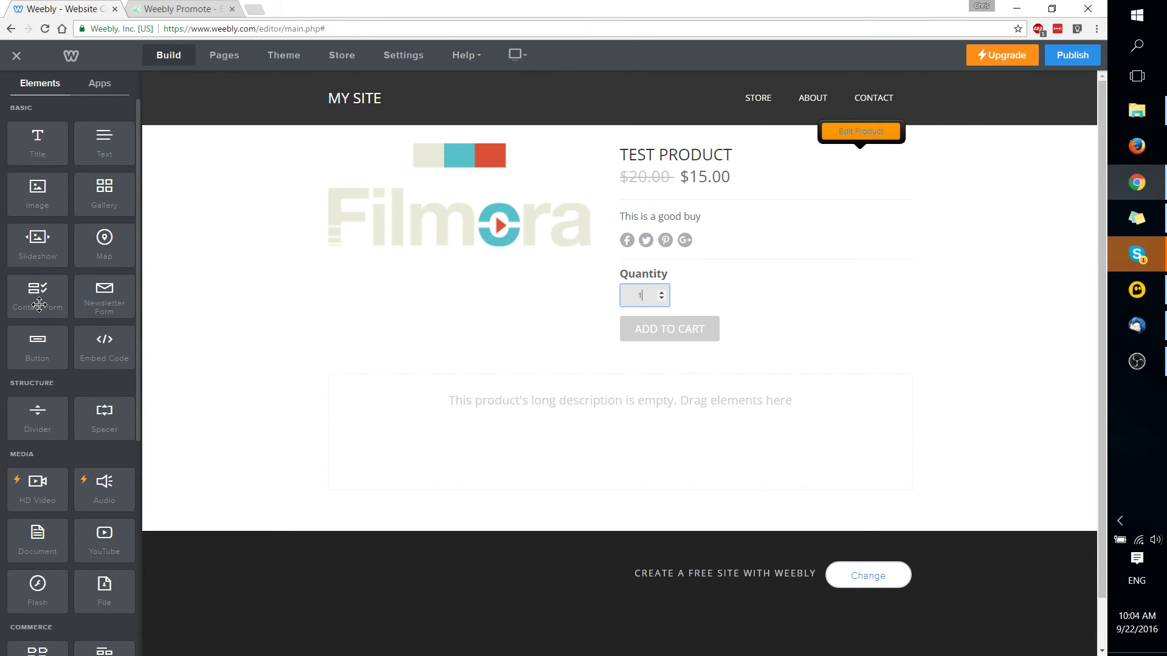
{"action": "left_click_drag", "start_coordinate": [104, 538], "coordinate": [450, 432]}
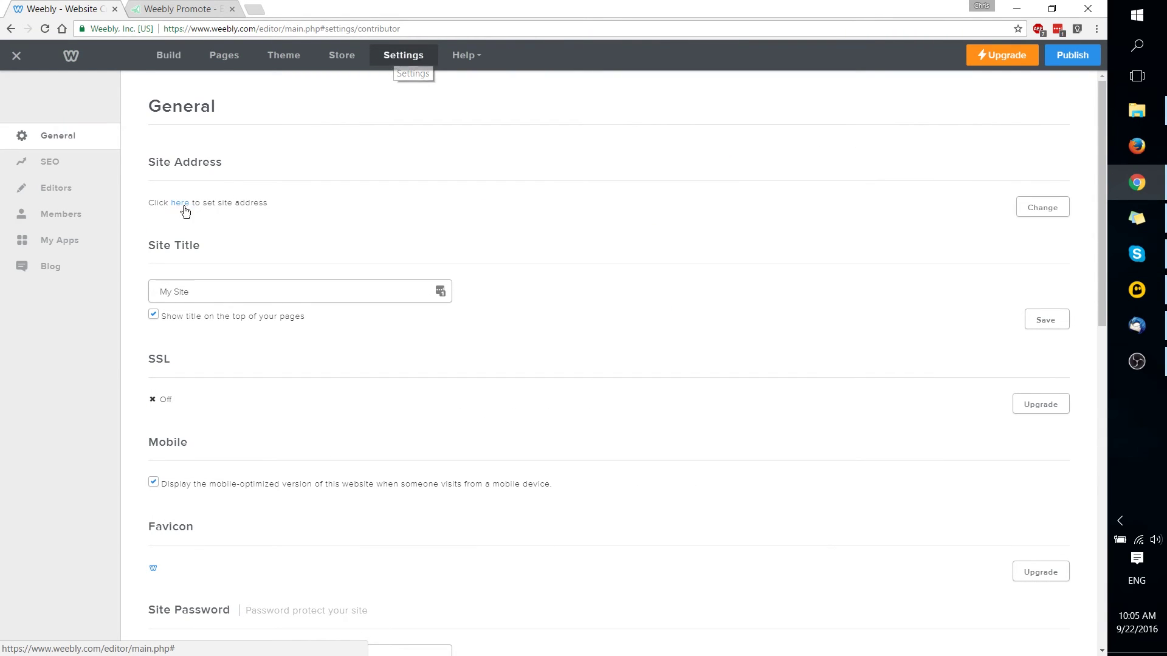
{"action": "scroll", "coordinate": [138, 351], "scroll_direction": "down", "scroll_amount": 2}
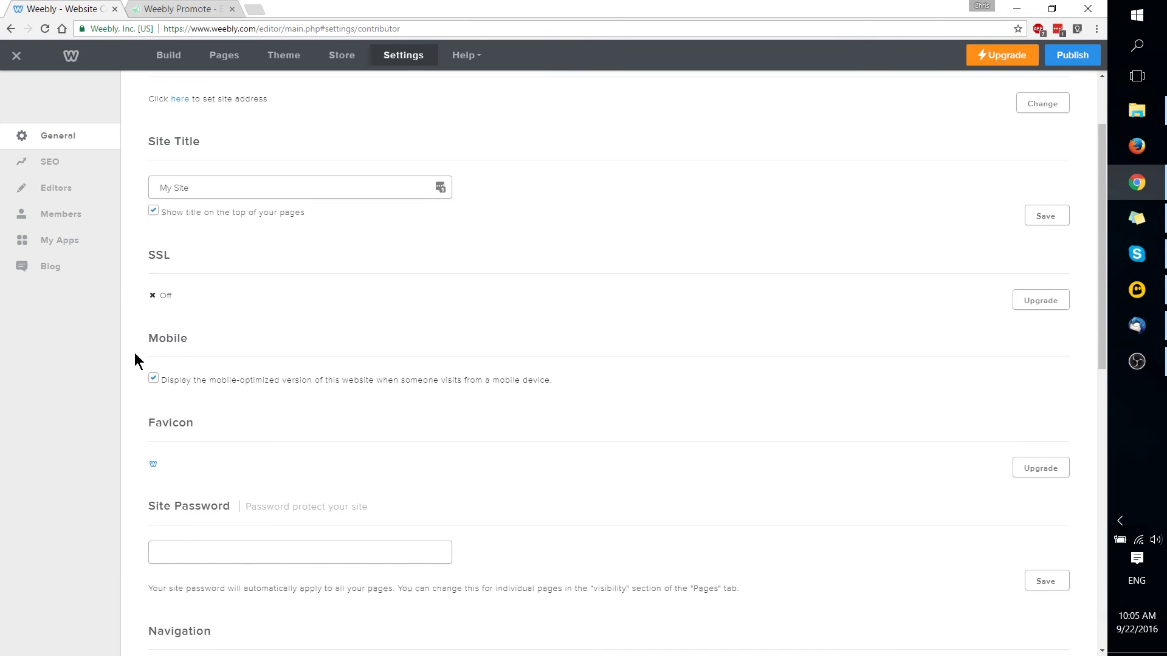
{"action": "scroll", "coordinate": [178, 247], "scroll_direction": "down", "scroll_amount": 2}
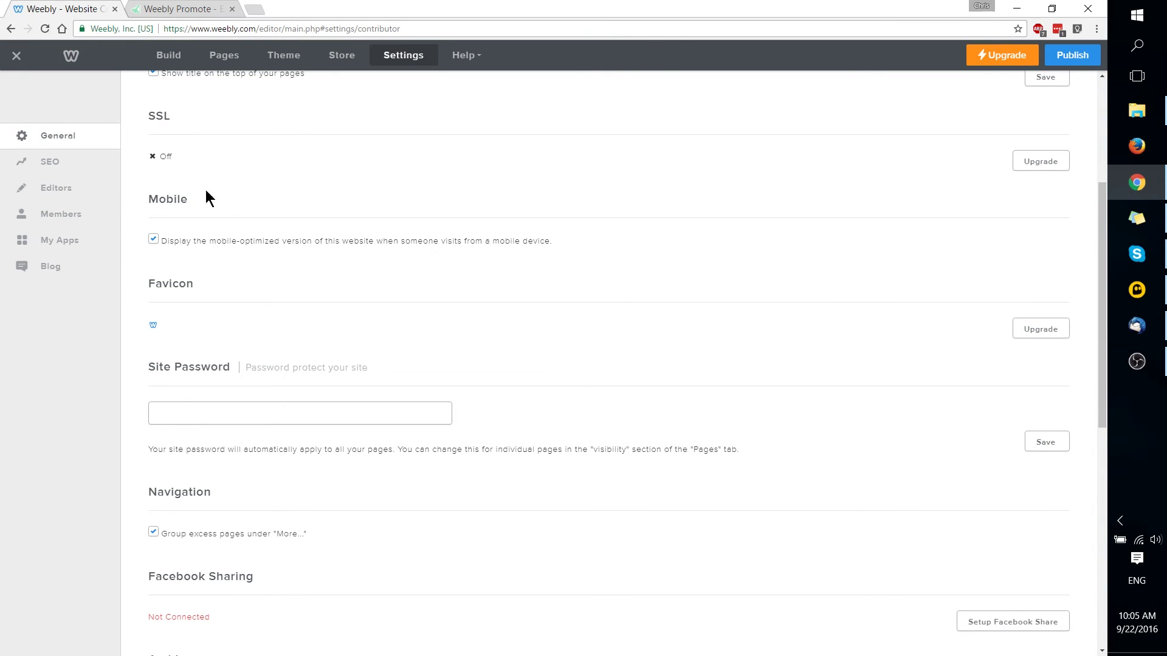
{"action": "scroll", "coordinate": [164, 228], "scroll_direction": "down", "scroll_amount": 5}
{"action": "left_click_drag", "start_coordinate": [152, 238], "coordinate": [280, 232]}
{"action": "left_click", "coordinate": [279, 233]}
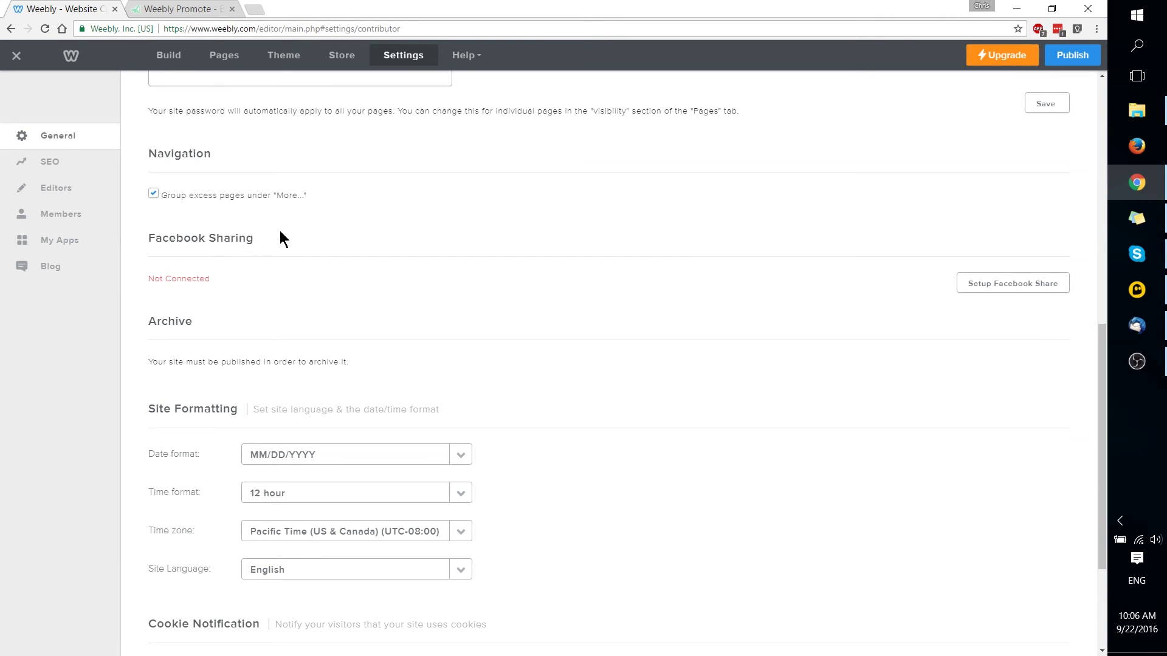
Check the empty SEO Footer and Header Code fields, then move to the Editors settings.
{"action": "left_click", "coordinate": [49, 164]}
{"action": "scroll", "coordinate": [322, 329], "scroll_direction": "up", "scroll_amount": 4}
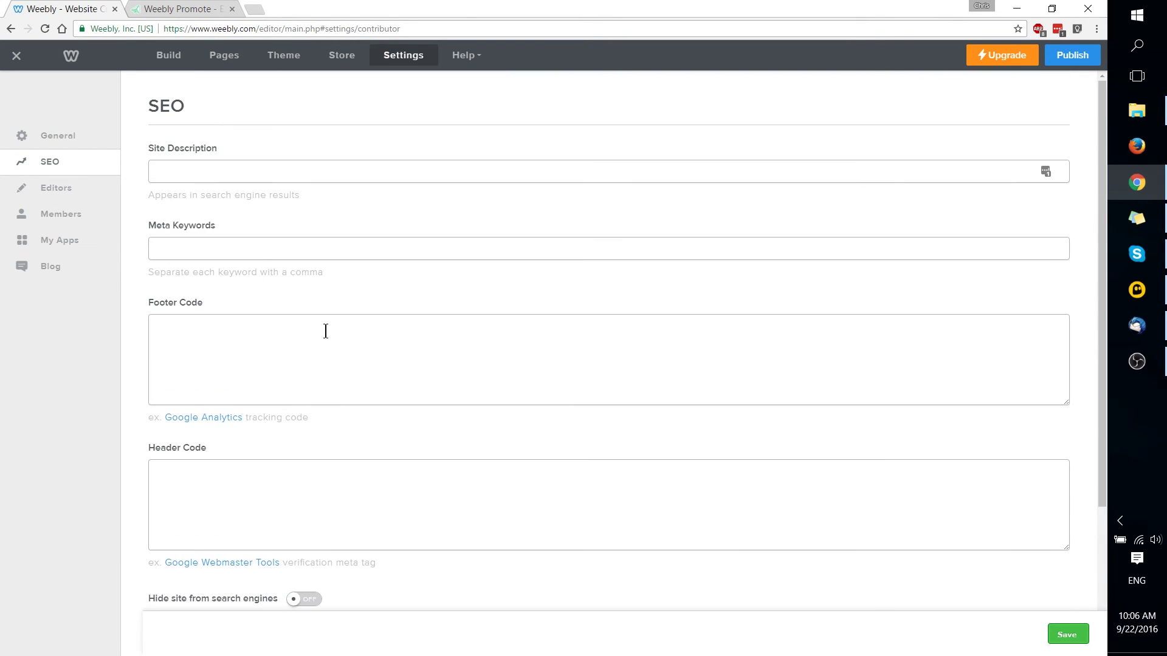
{"action": "left_click", "coordinate": [251, 350]}
{"action": "left_click", "coordinate": [291, 488]}
{"action": "key", "text": "Tab"}
{"action": "left_click_drag", "start_coordinate": [312, 415], "coordinate": [291, 418]}
{"action": "left_click", "coordinate": [252, 249]}
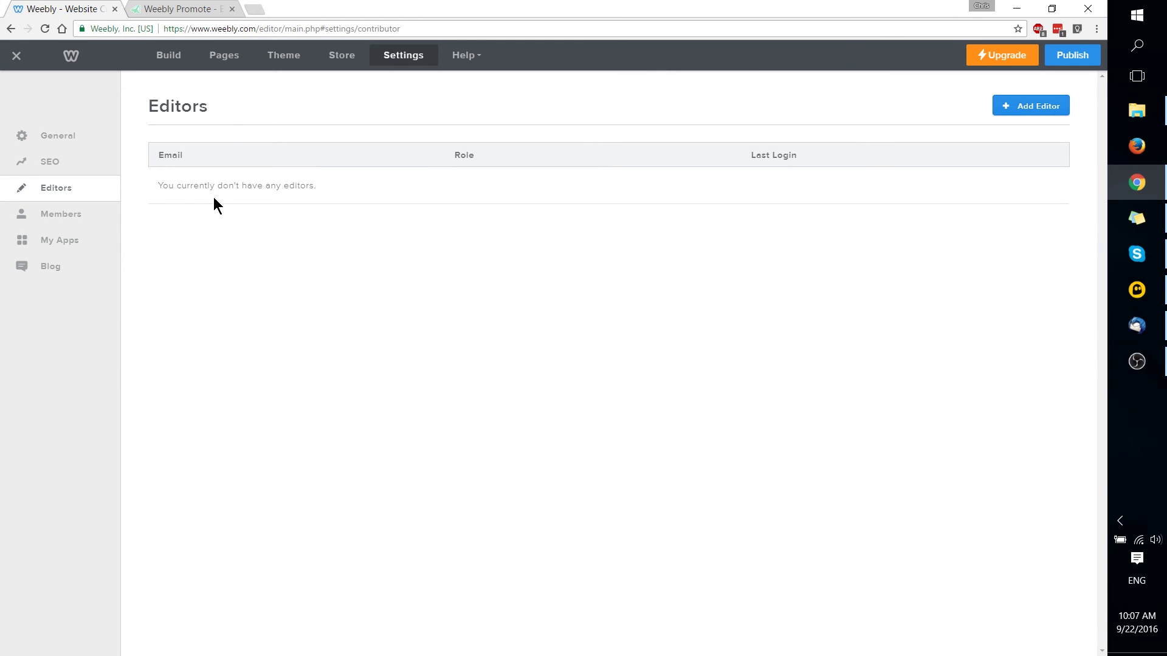
Open Members settings and scroll through the login, registration, members and groups options.
{"action": "left_click", "coordinate": [86, 213]}
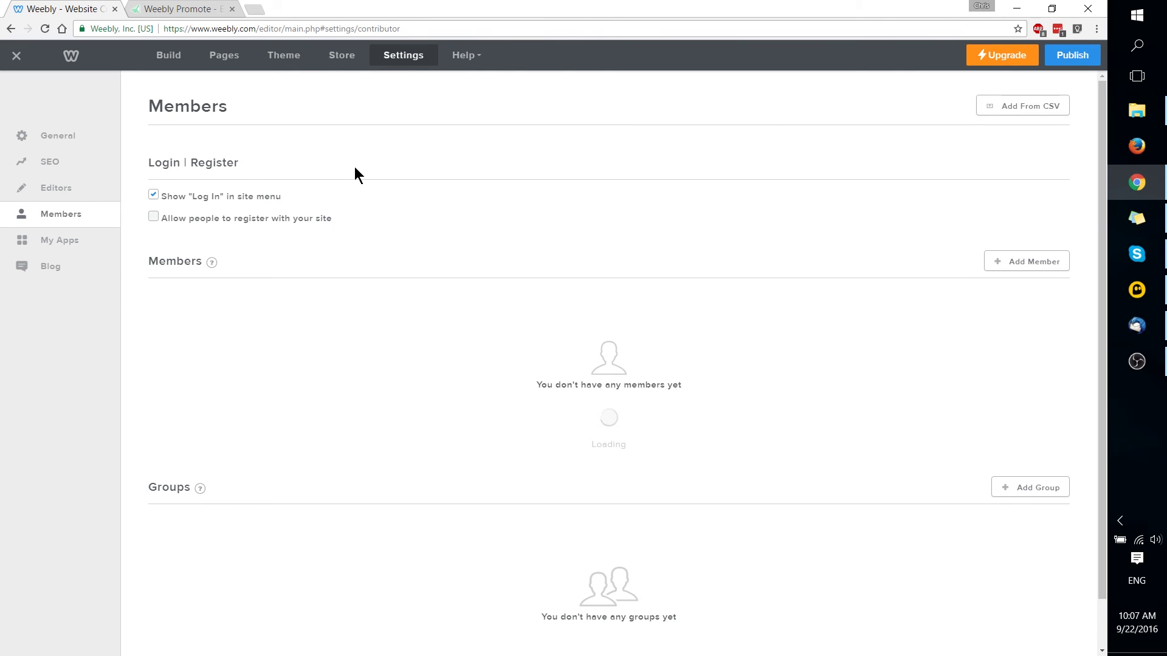
{"action": "scroll", "coordinate": [430, 401], "scroll_direction": "down", "scroll_amount": 1}
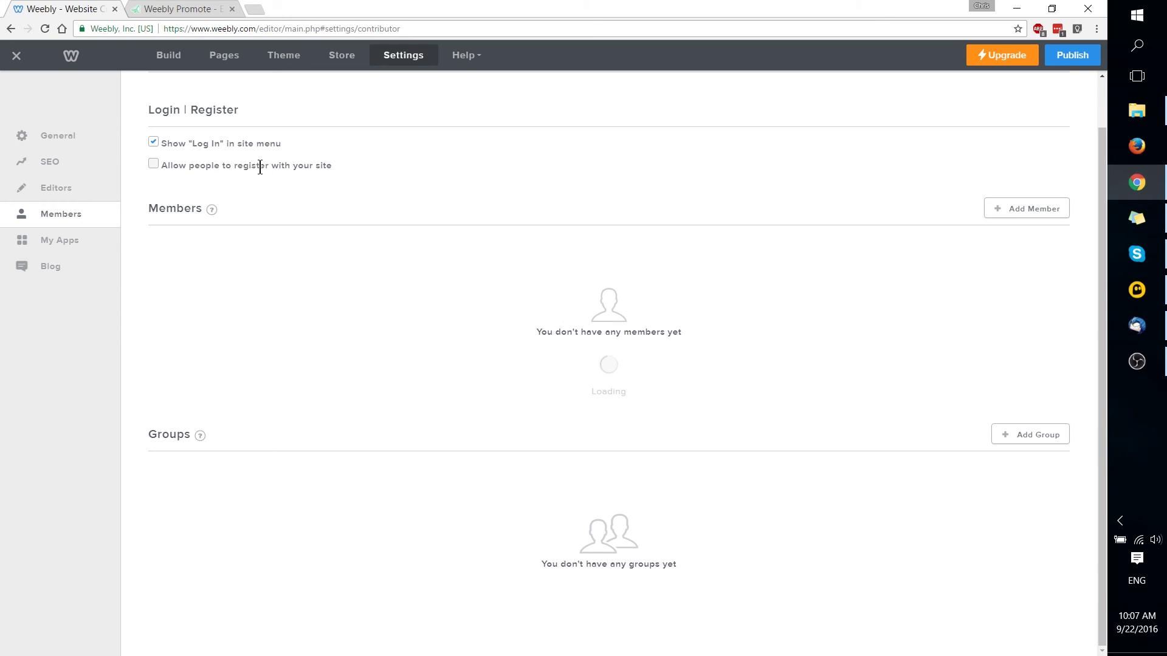
Go from My Apps to the App Center and scroll the apps grid down to Code Block.
{"action": "left_click", "coordinate": [99, 239]}
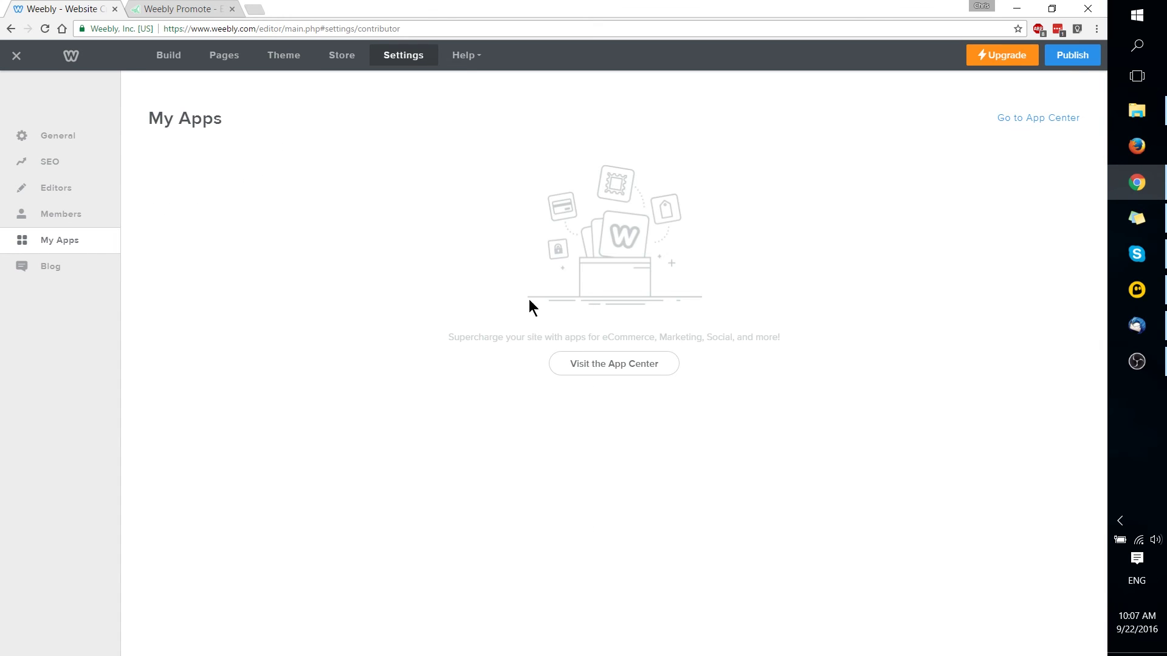
{"action": "left_click", "coordinate": [657, 371]}
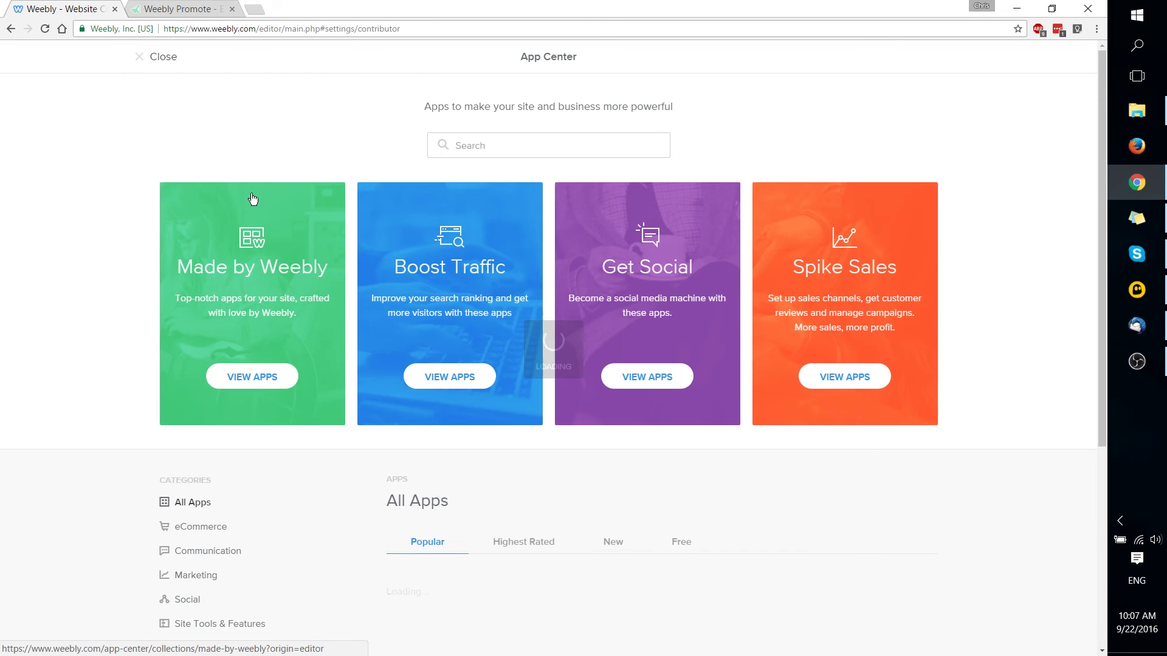
{"action": "scroll", "coordinate": [401, 199], "scroll_direction": "down", "scroll_amount": 5}
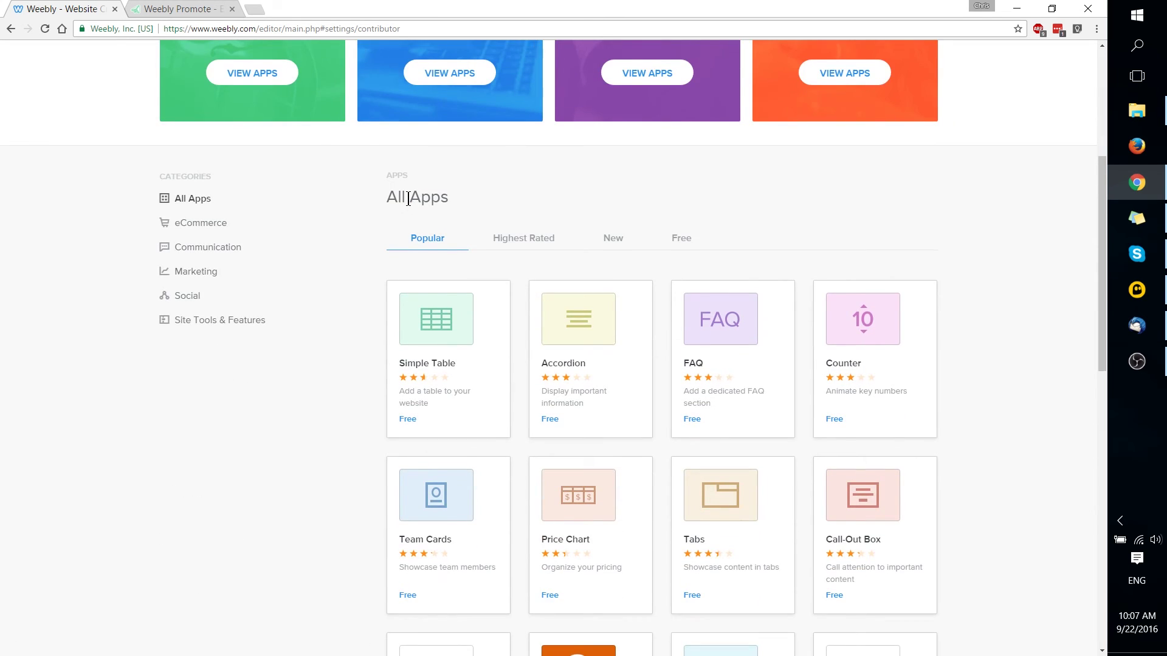
{"action": "scroll", "coordinate": [408, 199], "scroll_direction": "down", "scroll_amount": 1}
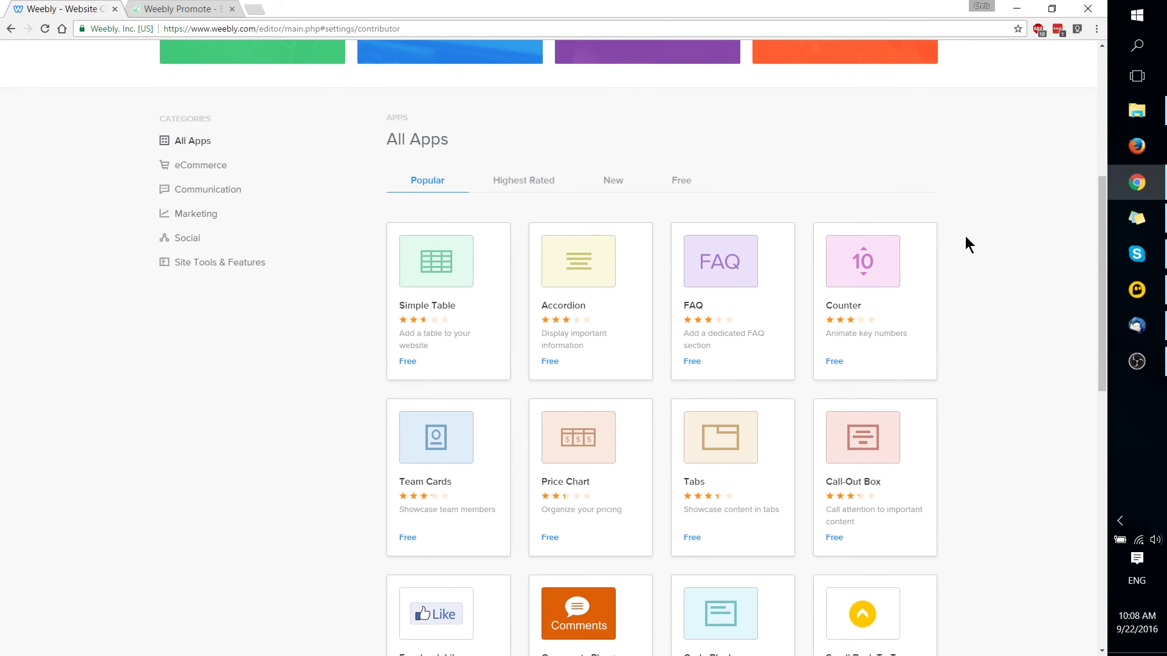
{"action": "scroll", "coordinate": [966, 238], "scroll_direction": "down", "scroll_amount": 2}
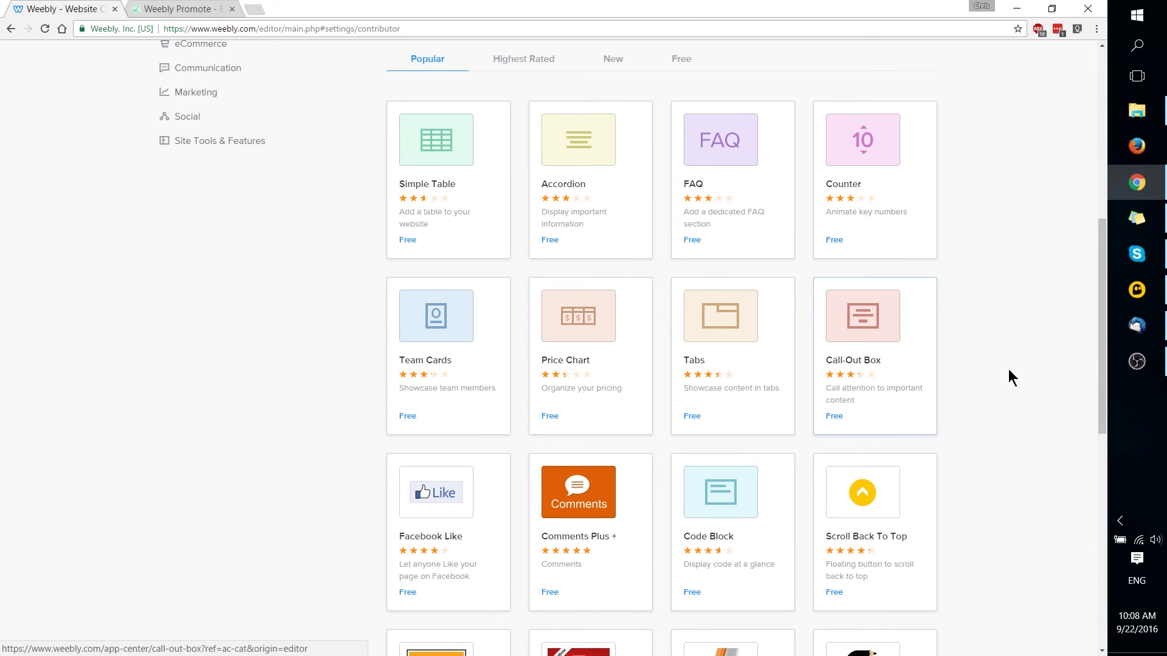
{"action": "scroll", "coordinate": [1080, 380], "scroll_direction": "down", "scroll_amount": 4}
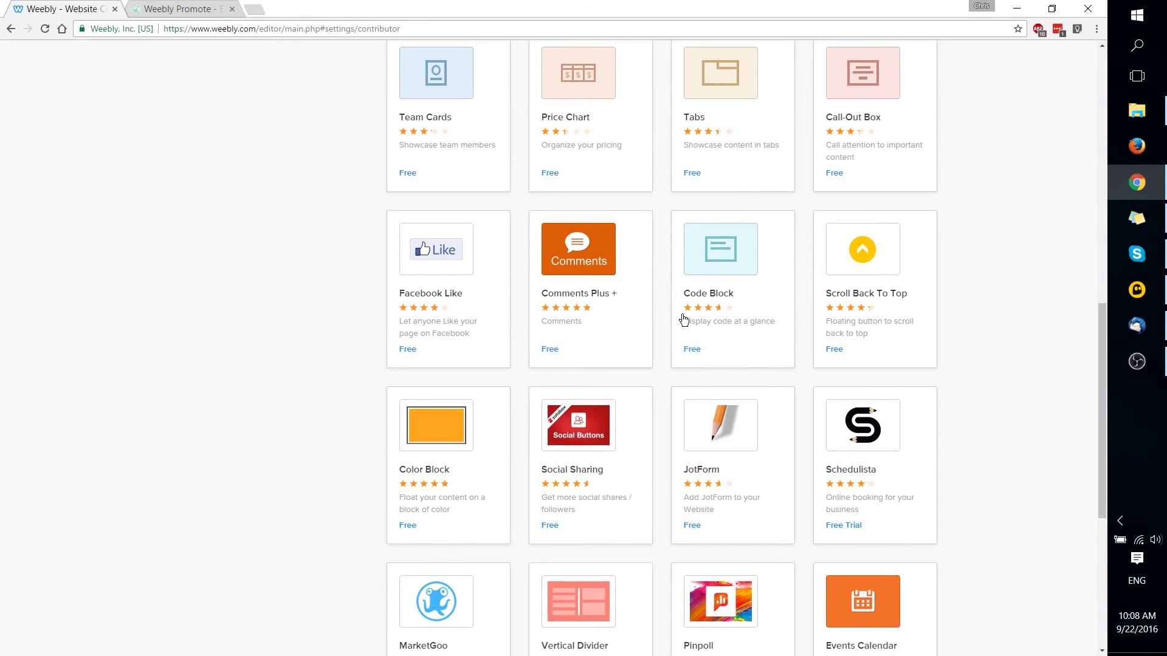
Add the free Code Block app from its details page and close the success confirmation.
{"action": "left_click", "coordinate": [688, 308]}
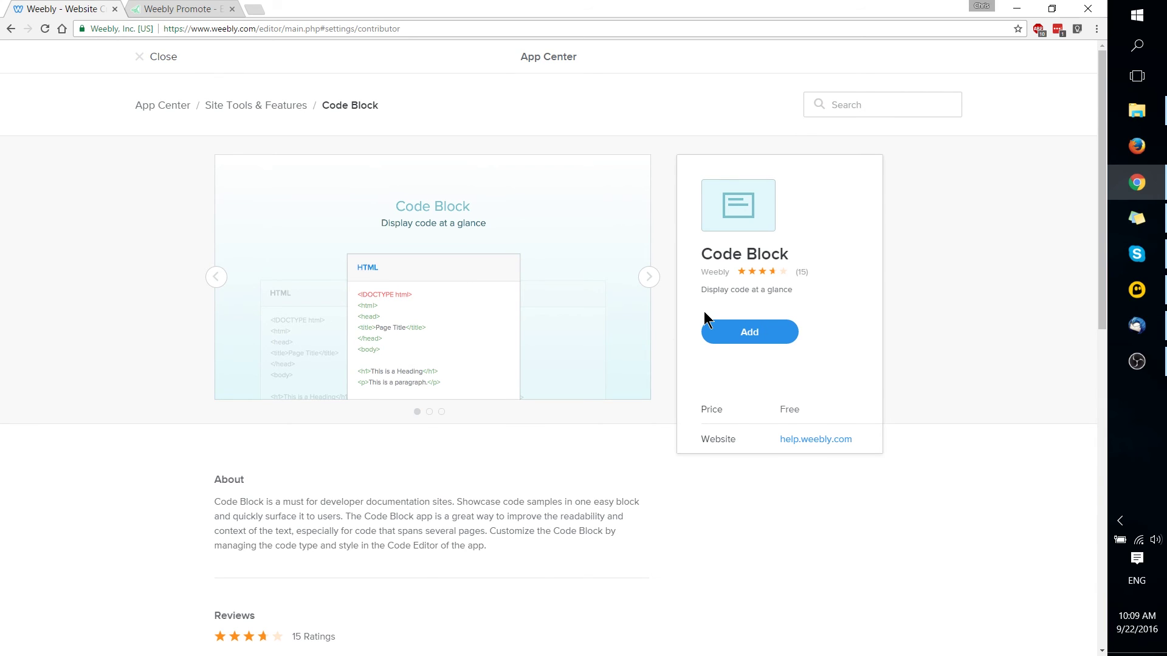
{"action": "left_click", "coordinate": [738, 333]}
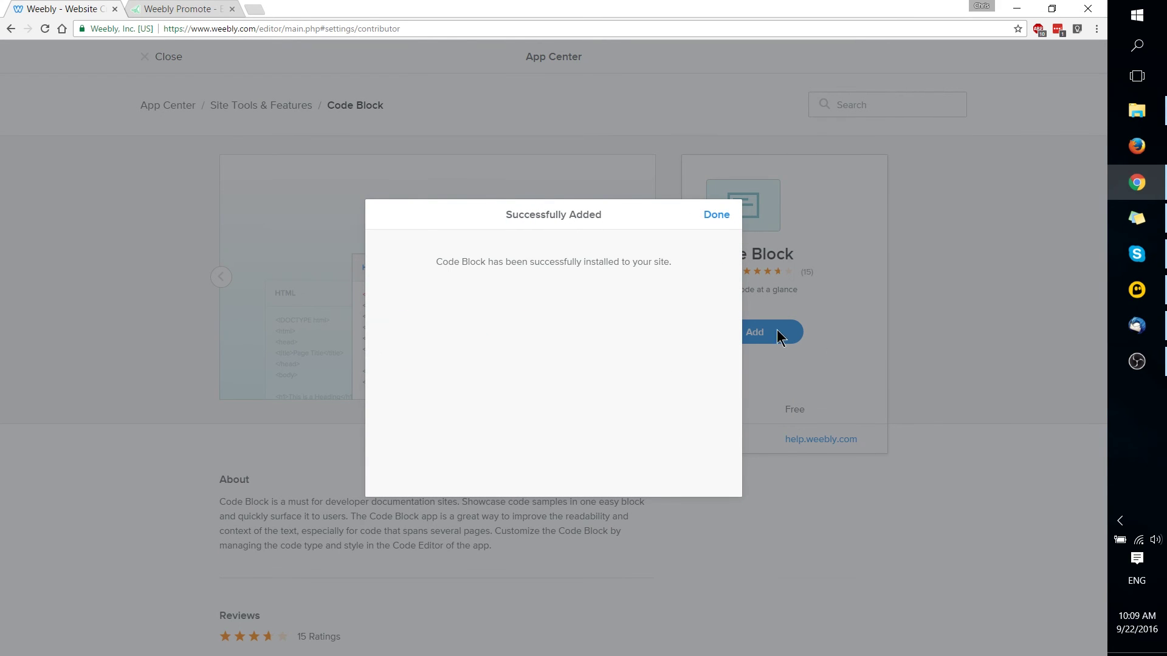
{"action": "left_click", "coordinate": [713, 214]}
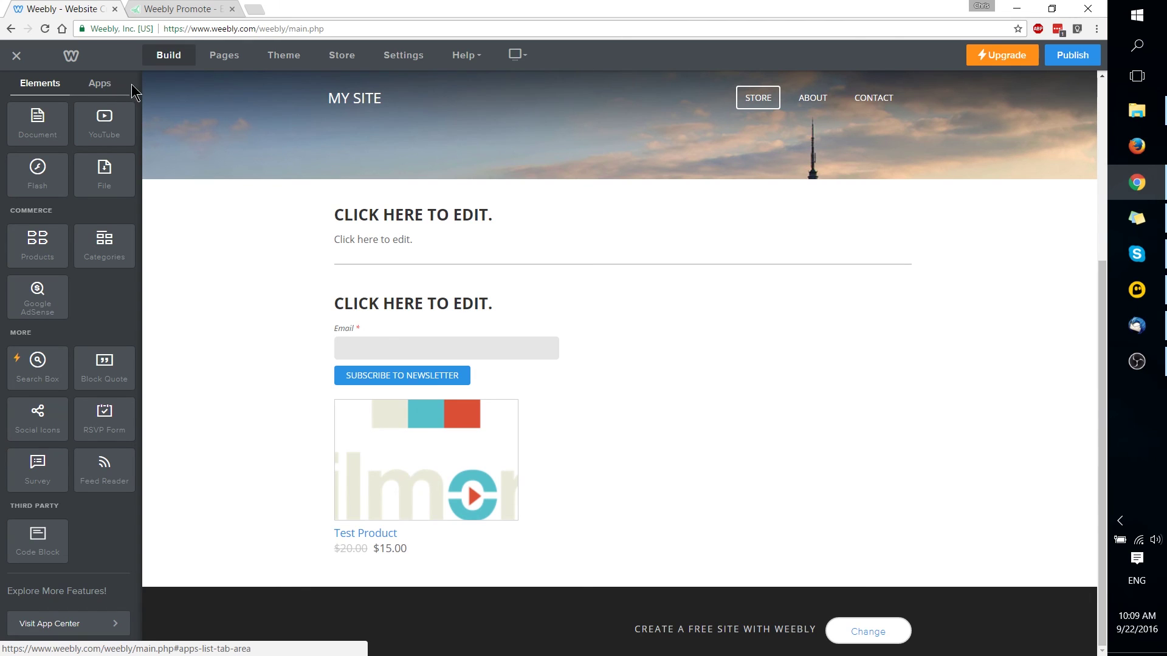
Drag the Third Party Code Block element below the Subscribe to Newsletter button.
{"action": "left_click_drag", "start_coordinate": [43, 545], "coordinate": [516, 398]}
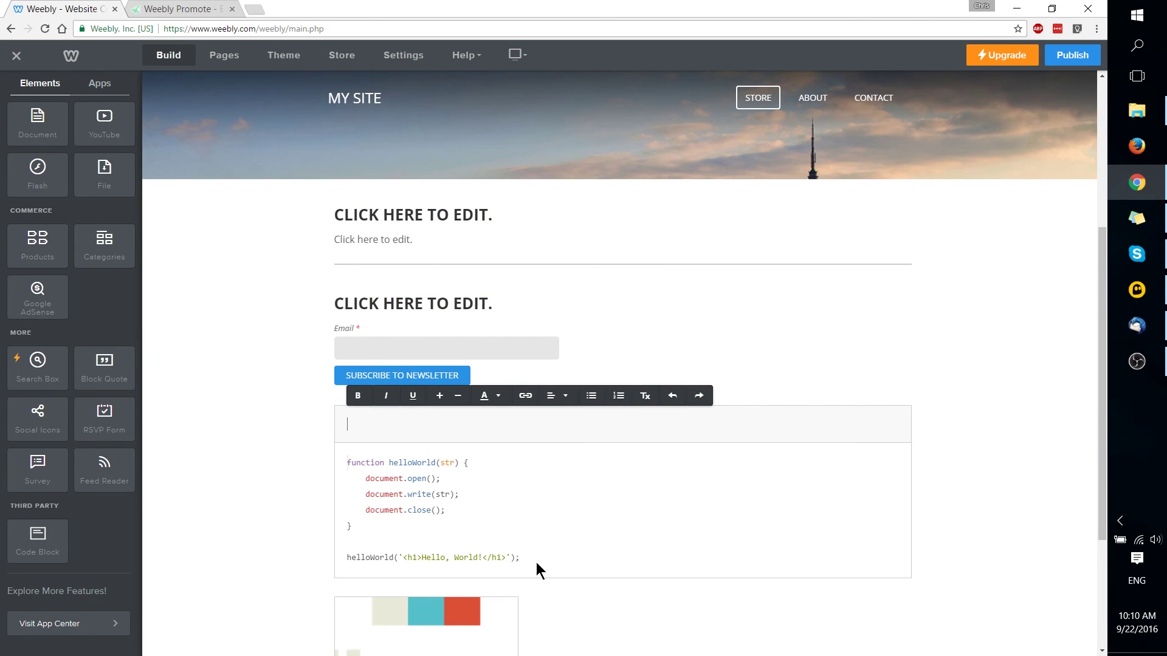
Set the Code Block's syntax to PHP.
{"action": "scroll", "coordinate": [326, 375], "scroll_direction": "down", "scroll_amount": 1}
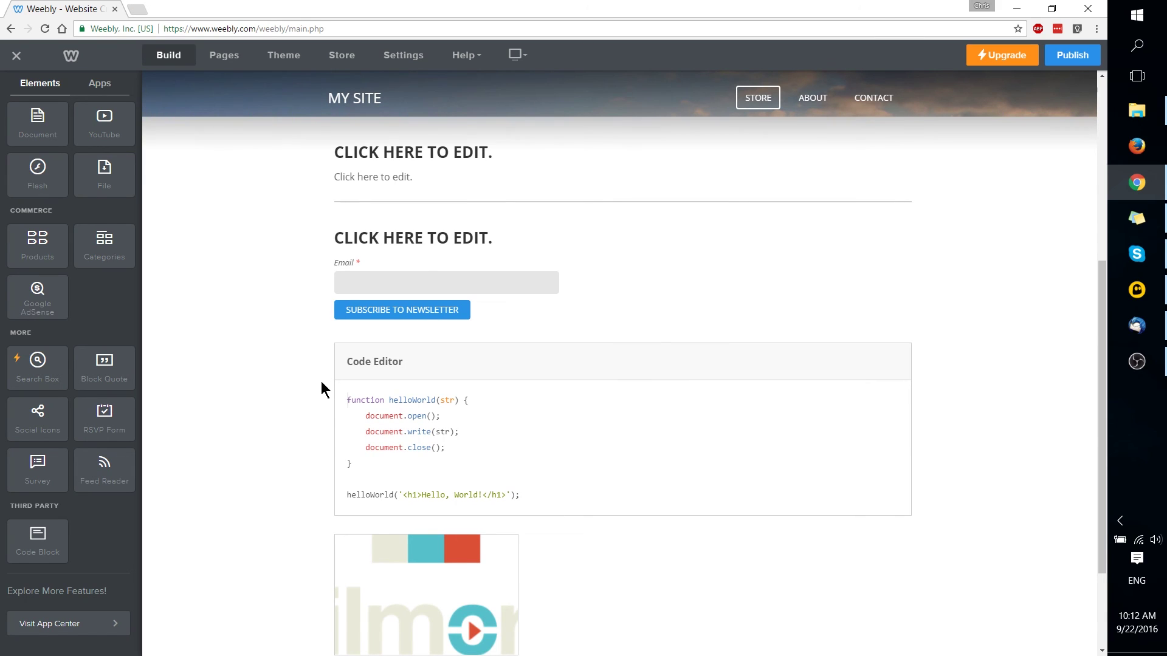
{"action": "left_click", "coordinate": [346, 398]}
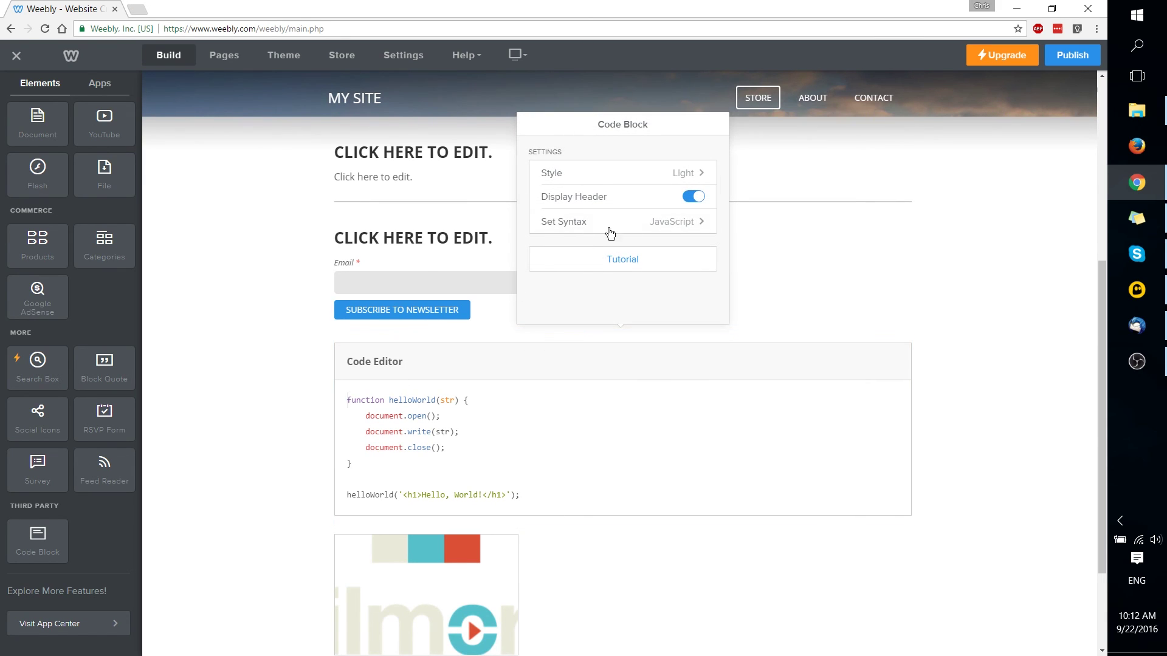
{"action": "left_click", "coordinate": [675, 221]}
{"action": "scroll", "coordinate": [680, 251], "scroll_direction": "down", "scroll_amount": 3}
{"action": "scroll", "coordinate": [680, 251], "scroll_direction": "down", "scroll_amount": 20}
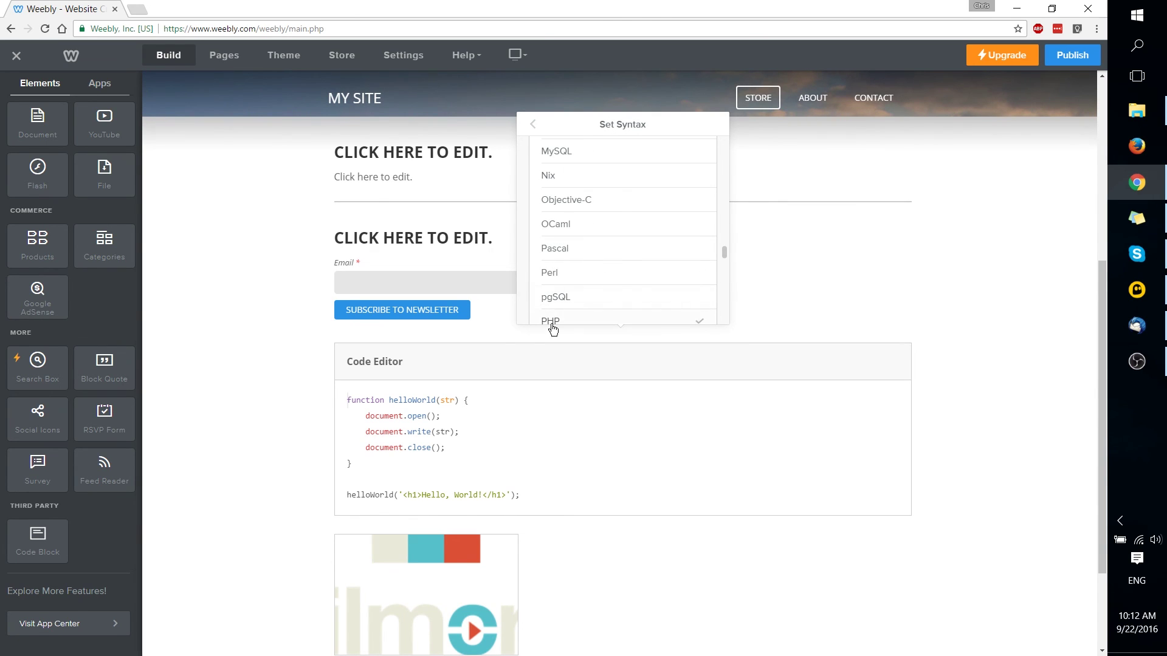
{"action": "left_click", "coordinate": [551, 322]}
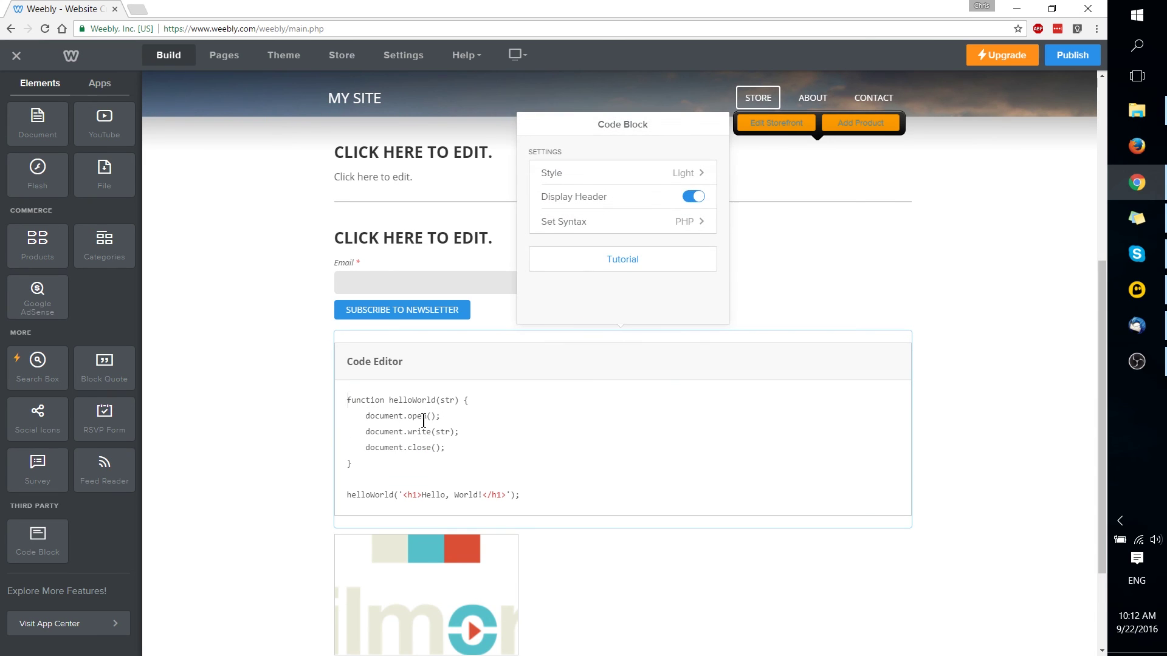
Replace the sample helloWorld code with the pasted PHP cURL download script.
{"action": "left_click_drag", "start_coordinate": [537, 495], "coordinate": [341, 403]}
{"action": "key", "text": "BackSpace"}
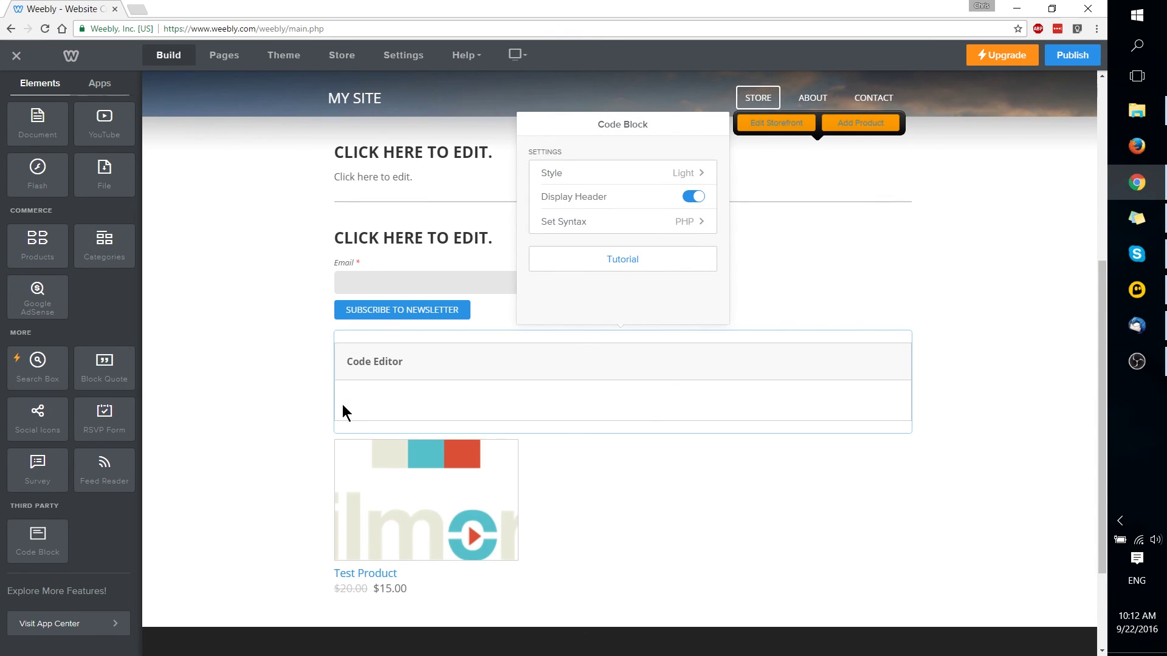
{"action": "key", "text": "ctrl+v"}
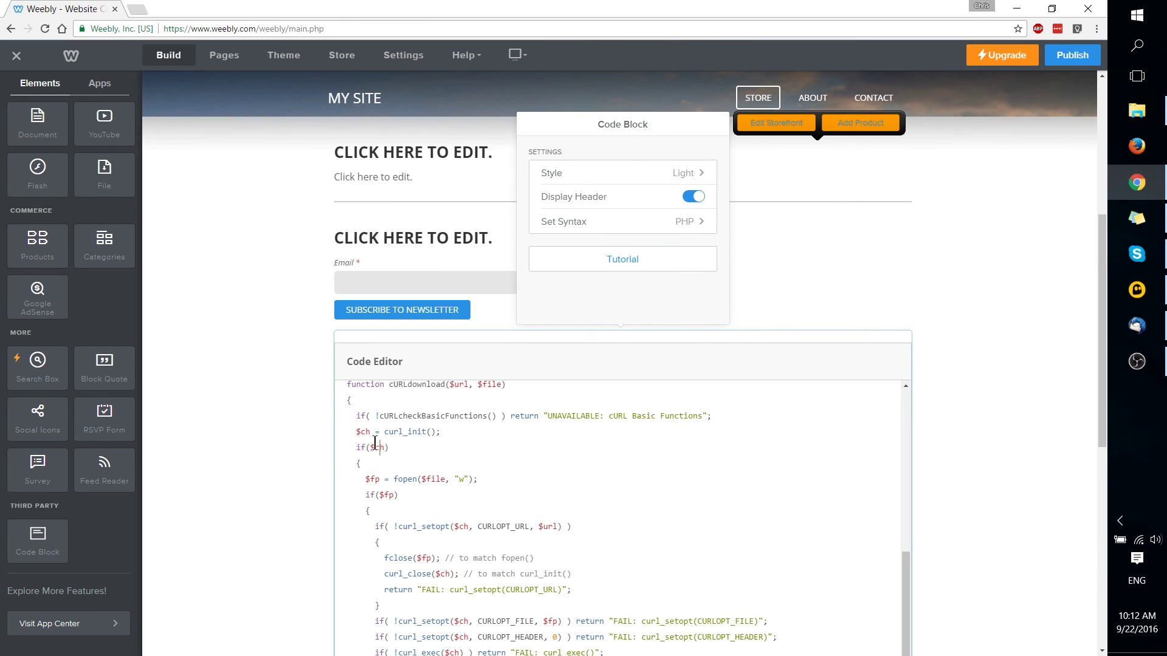
{"action": "left_click", "coordinate": [377, 447]}
{"action": "scroll", "coordinate": [647, 476], "scroll_direction": "down", "scroll_amount": 7}
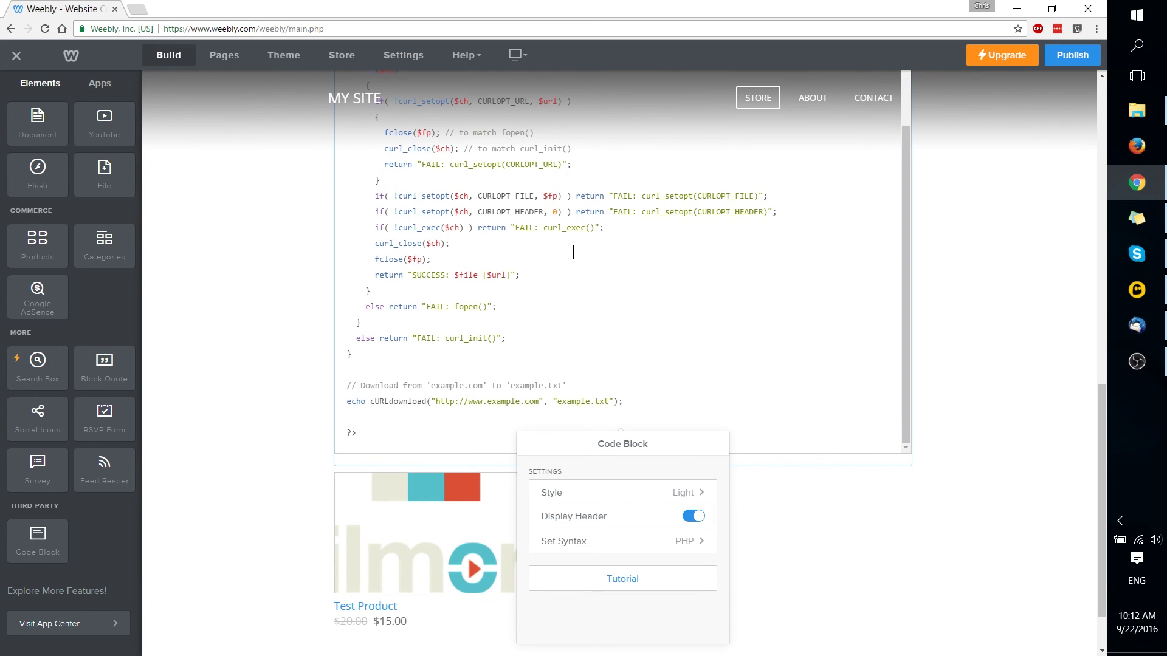
{"action": "scroll", "coordinate": [572, 252], "scroll_direction": "up", "scroll_amount": 10}
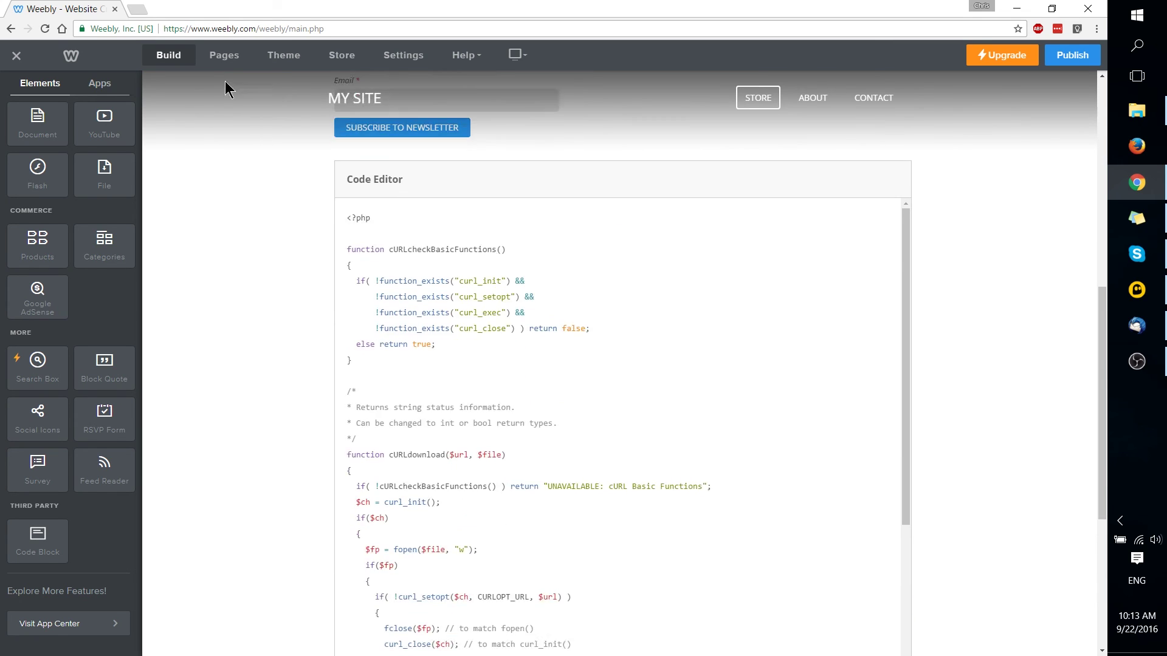
{"action": "scroll", "coordinate": [255, 157], "scroll_direction": "up", "scroll_amount": 6}
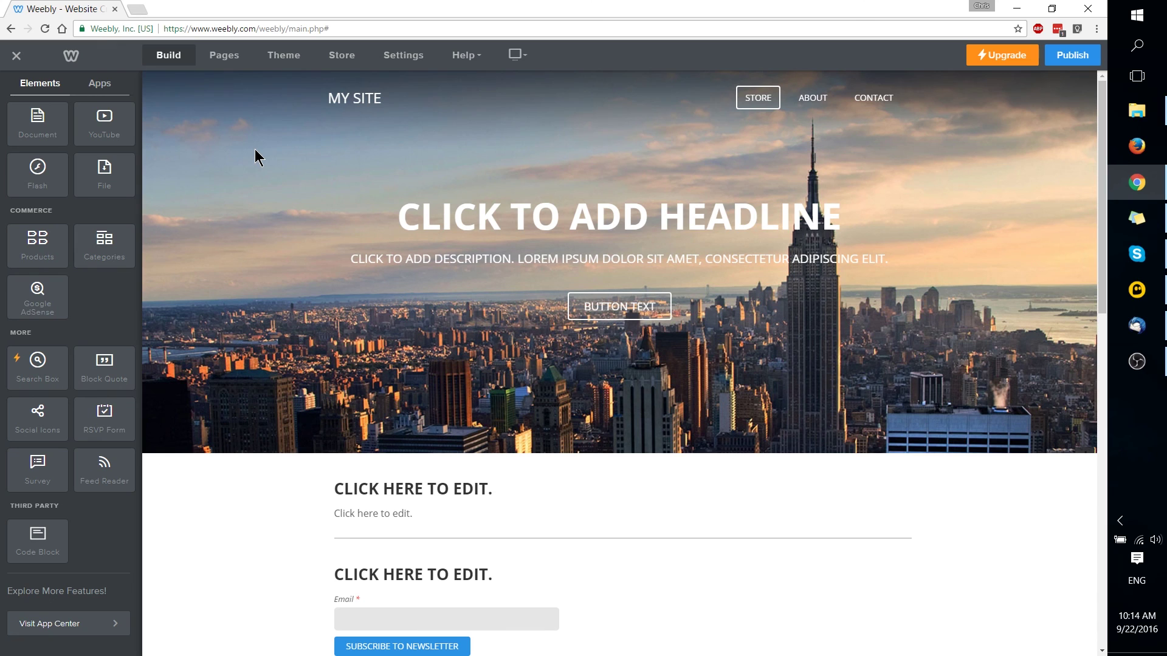
{"action": "mouse_move", "coordinate": [259, 110]}
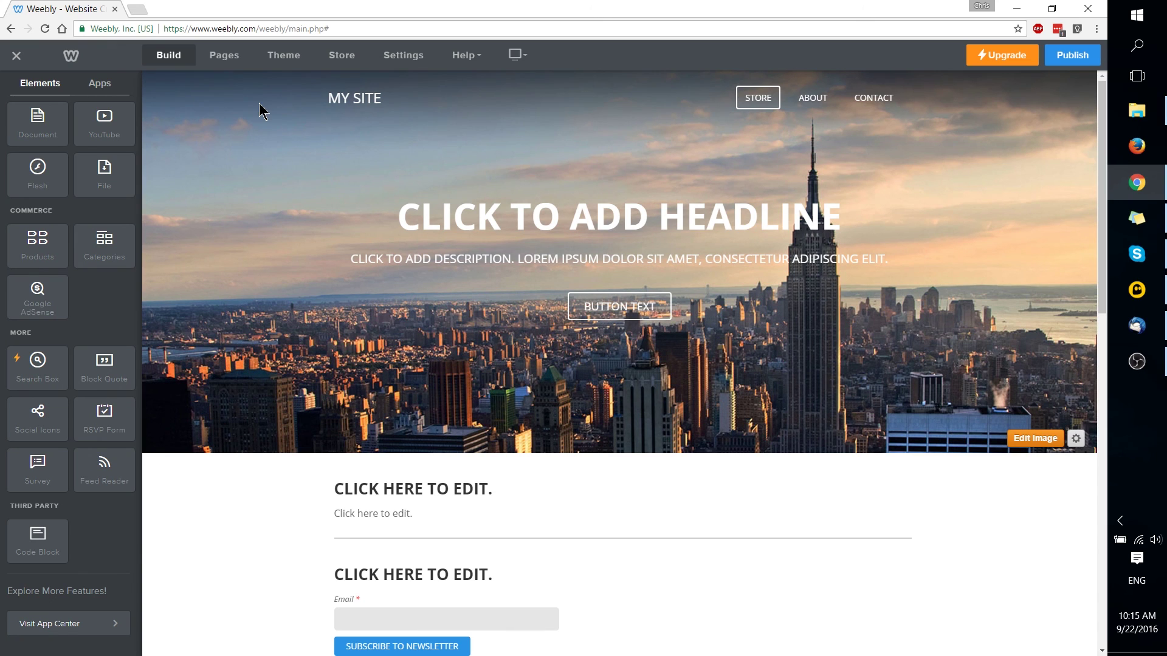